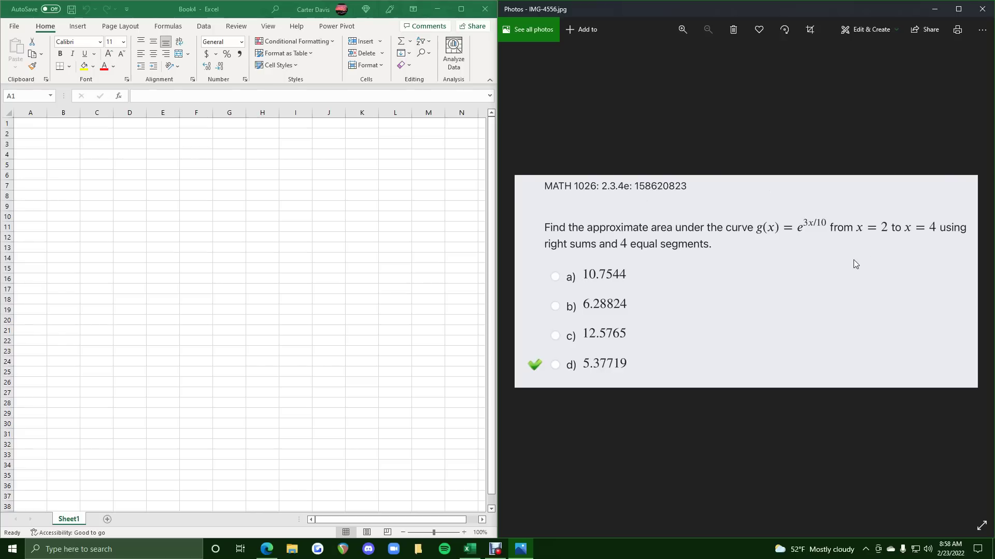
Label cells A1 and A2 as x and g.
{"action": "left_click", "coordinate": [30, 123]}
{"action": "scroll", "coordinate": [31, 127], "scroll_direction": "up", "scroll_amount": 5}
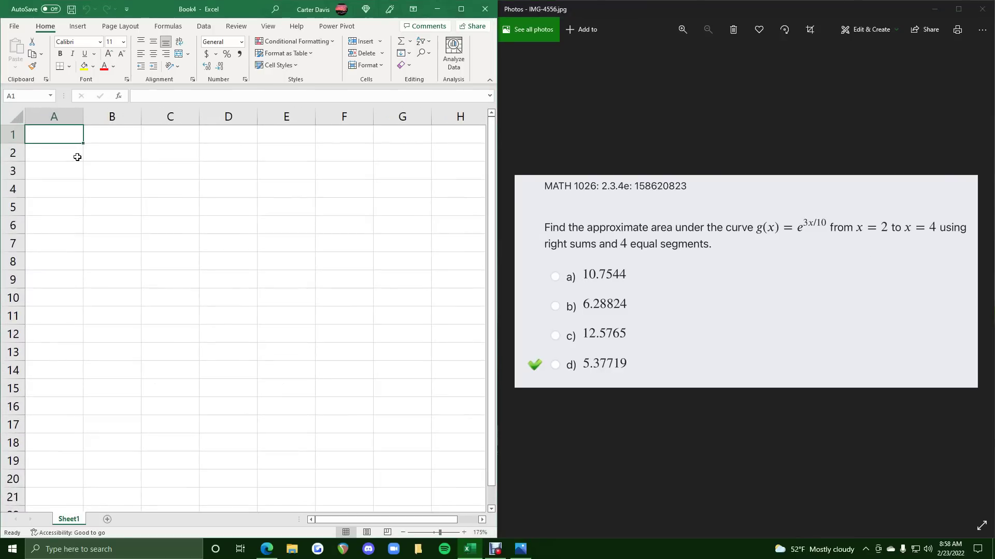
{"action": "type", "text": "x"}
{"action": "key", "text": "Return"}
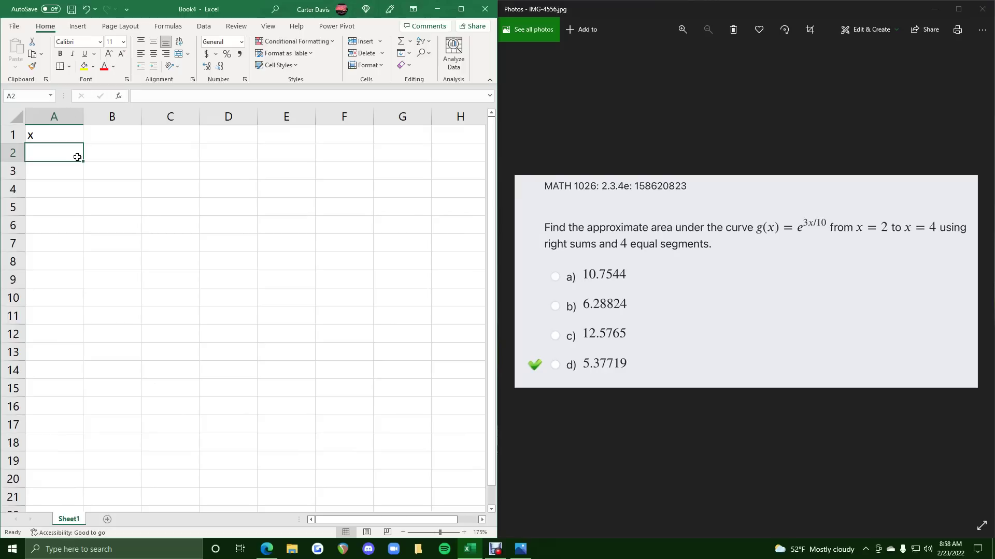
{"action": "type", "text": "g"}
{"action": "key", "text": "Return"}
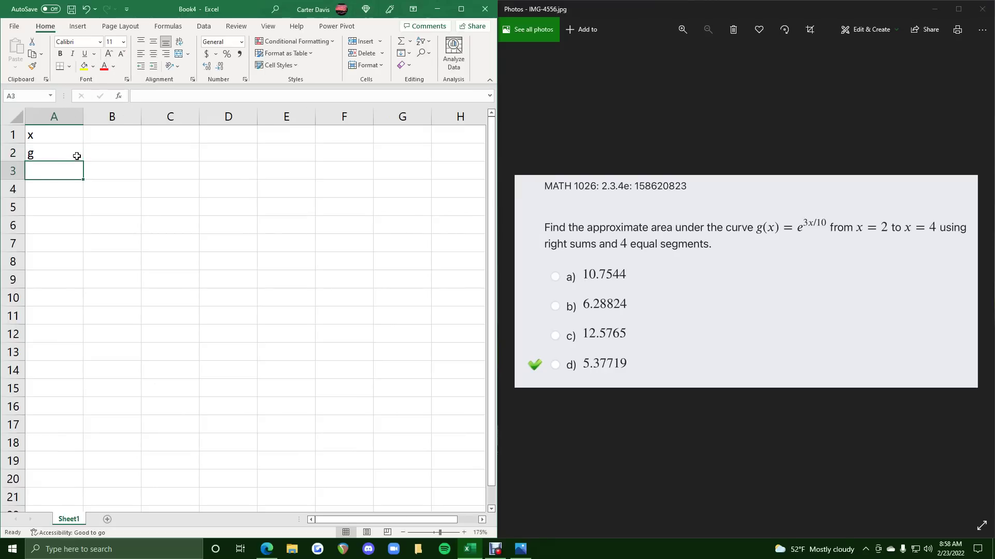
Enter the starting x value 2 in B1 and the width =(4-2)/4 (0.5) in E6.
{"action": "left_click", "coordinate": [110, 134]}
{"action": "type", "text": "2"}
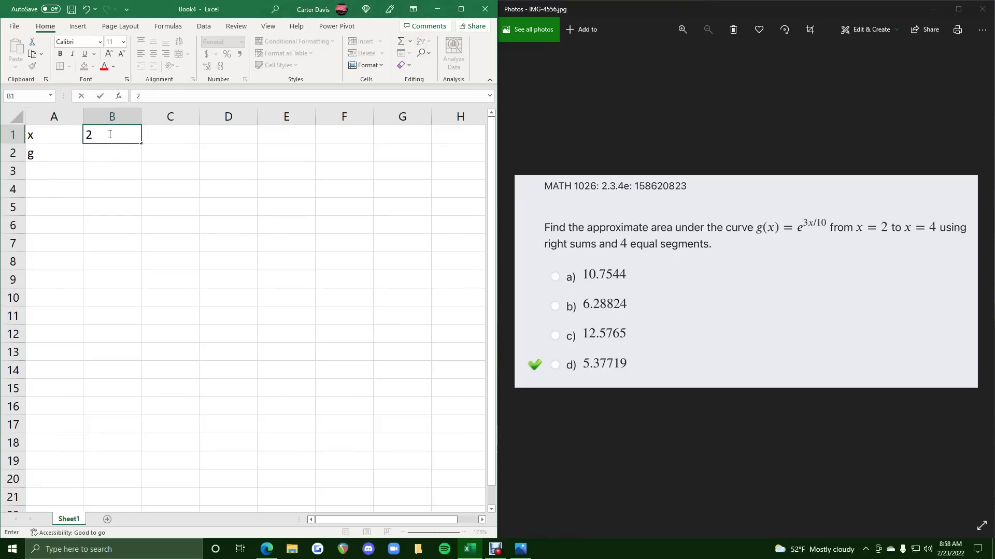
{"action": "key", "text": "Return"}
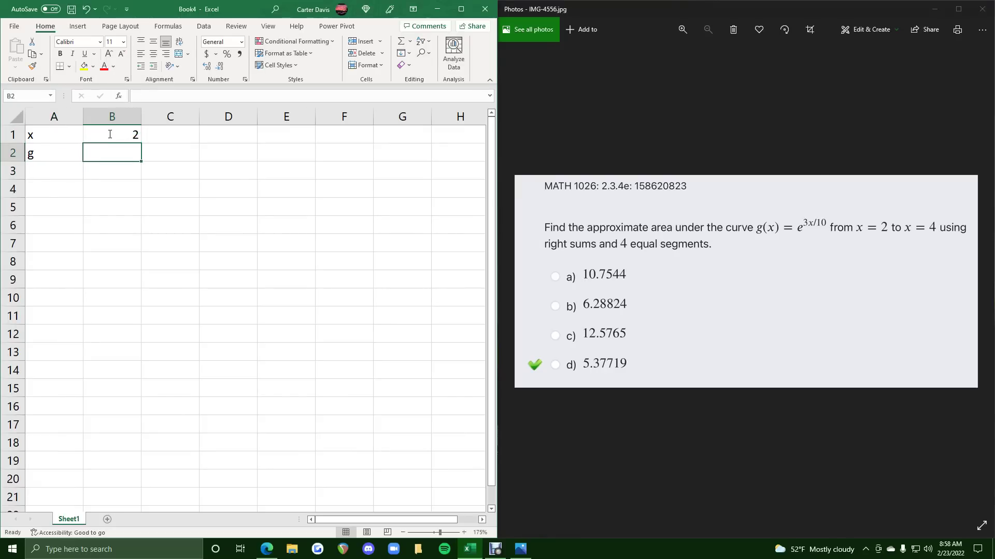
{"action": "left_click", "coordinate": [261, 228]}
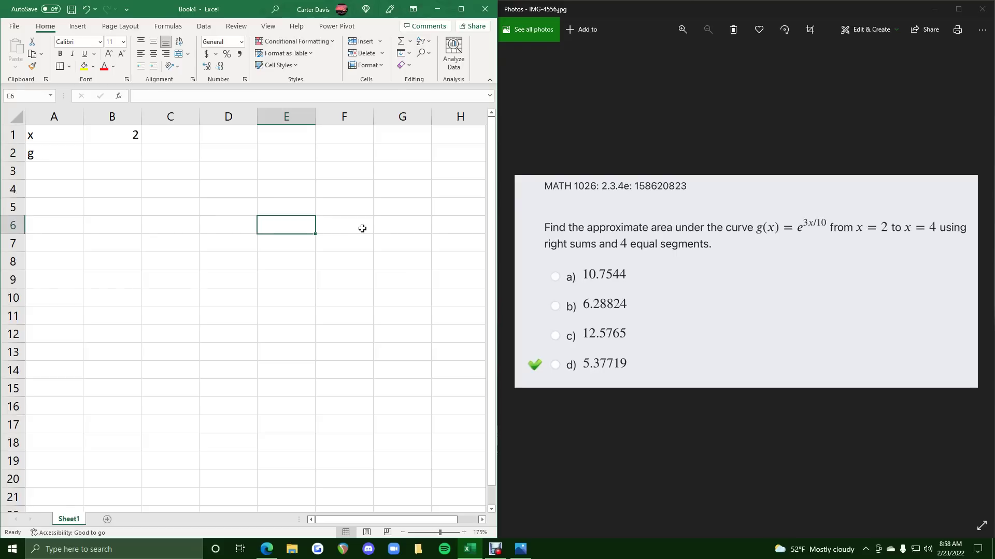
{"action": "type", "text": "=("}
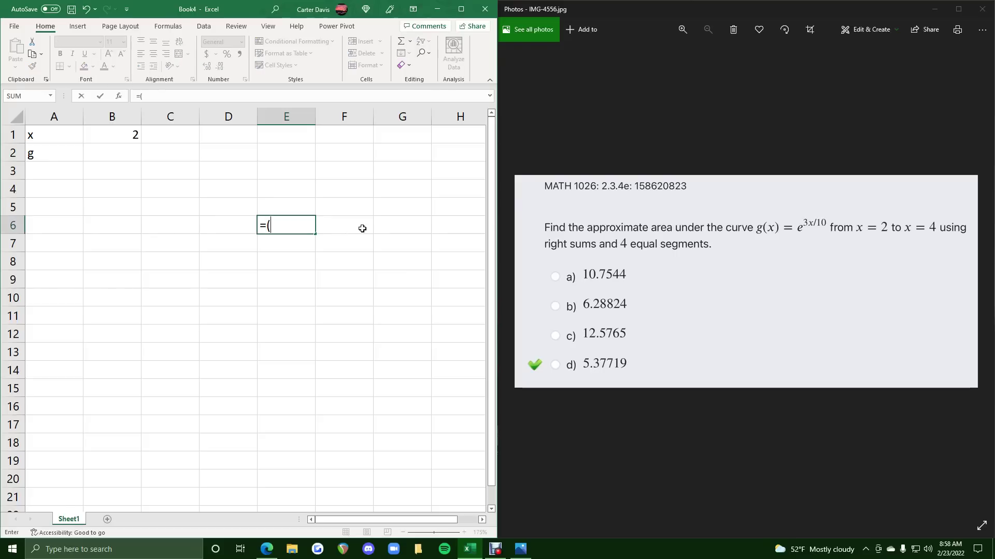
{"action": "type", "text": "4-2)/4"}
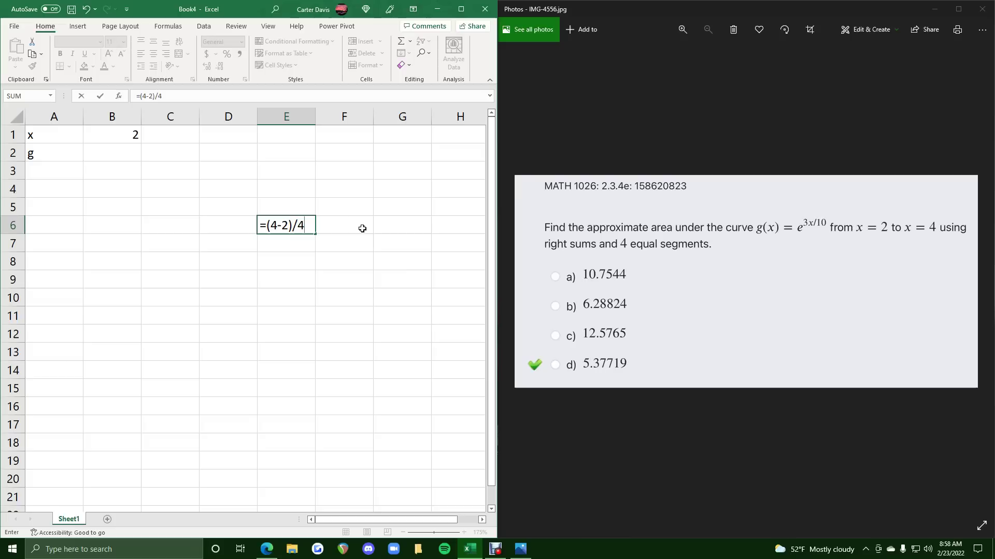
{"action": "key", "text": "Return"}
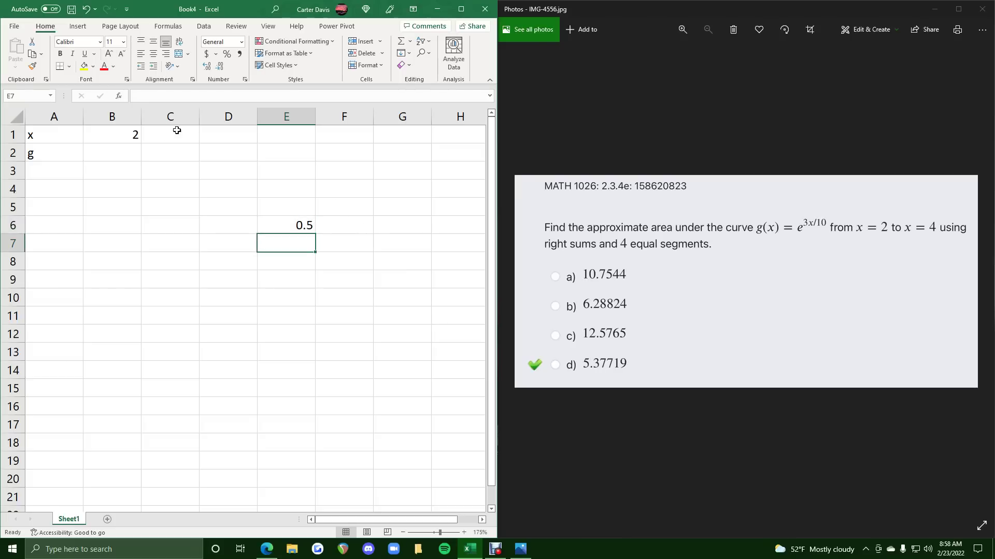
Enter =B1+0.5 in C1 and fill it across to F1, giving 2, 2.5, 3, 3.5, 4.
{"action": "left_click", "coordinate": [166, 136]}
{"action": "left_click", "coordinate": [134, 133]}
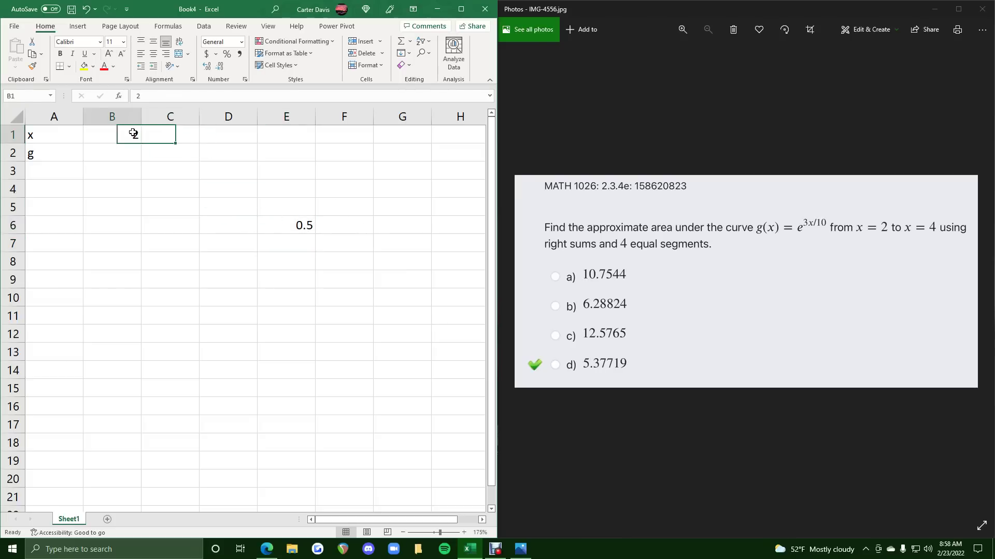
{"action": "left_click", "coordinate": [160, 137]}
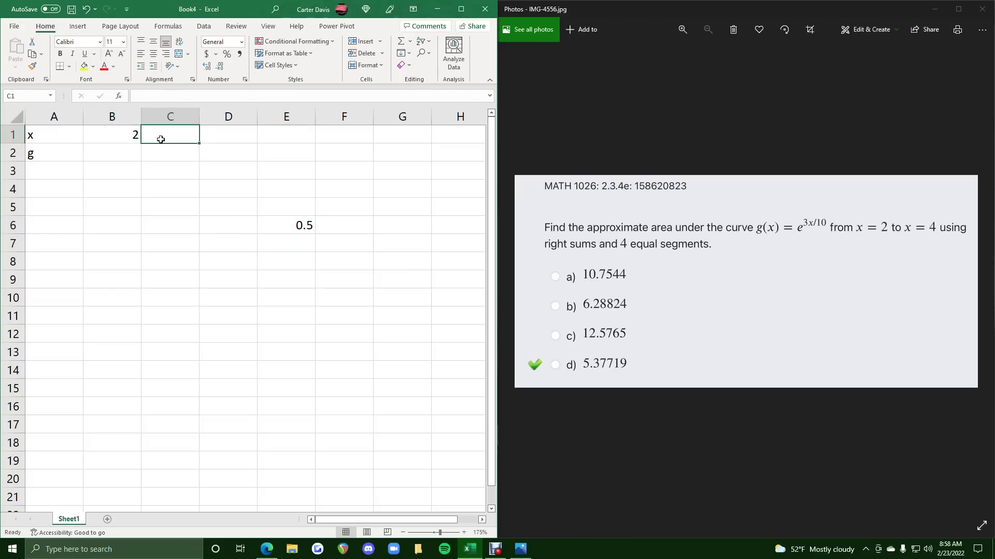
{"action": "type", "text": "="}
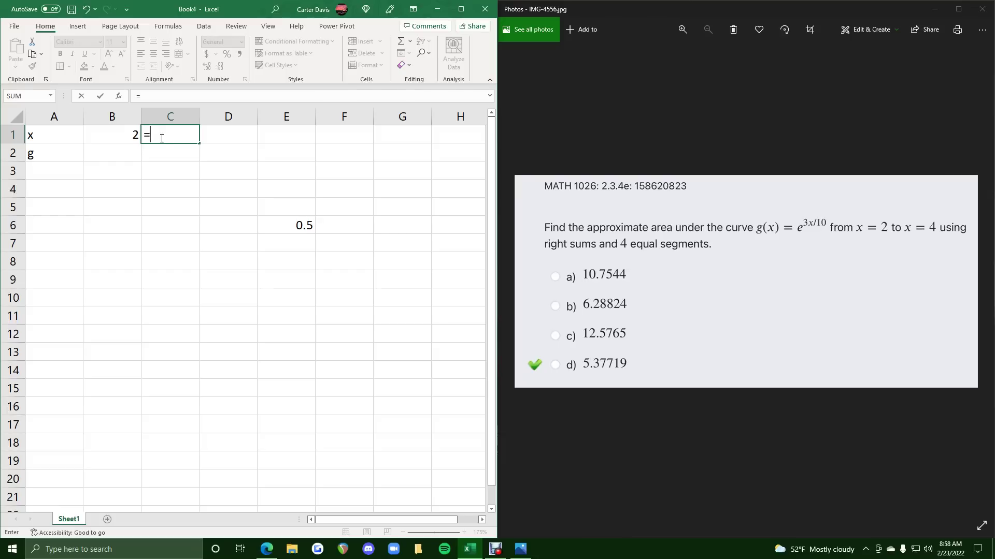
{"action": "left_click", "coordinate": [128, 133]}
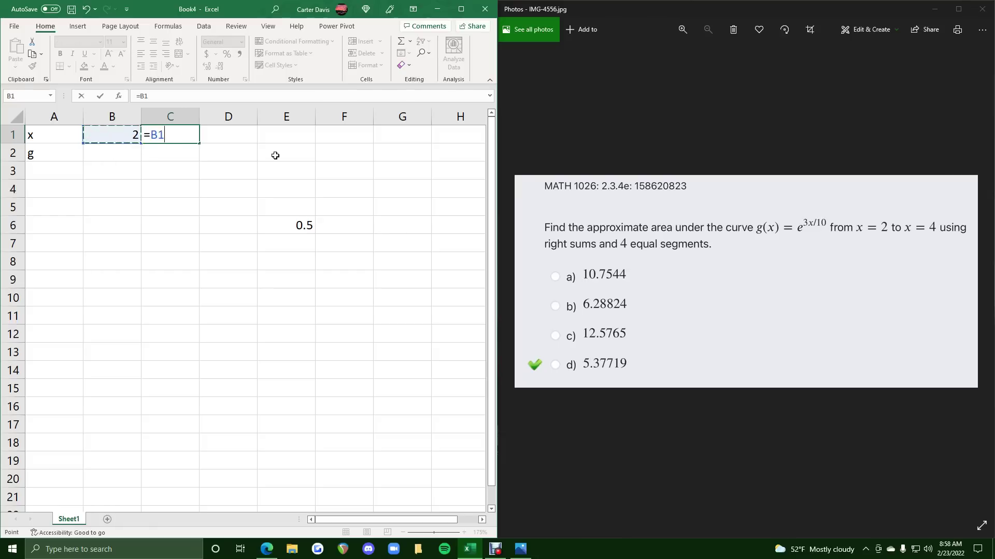
{"action": "type", "text": "+0.5"}
{"action": "key", "text": "Return"}
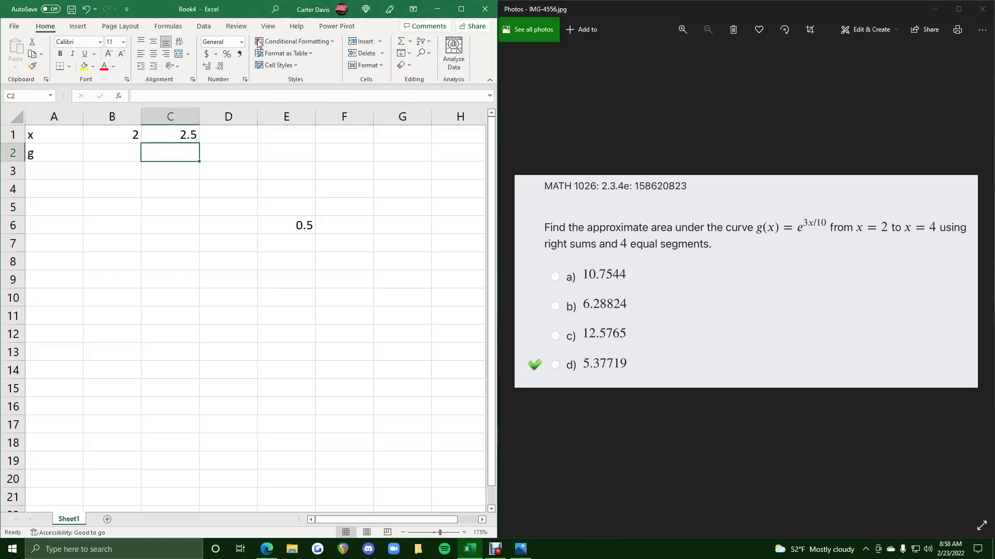
{"action": "left_click", "coordinate": [181, 134]}
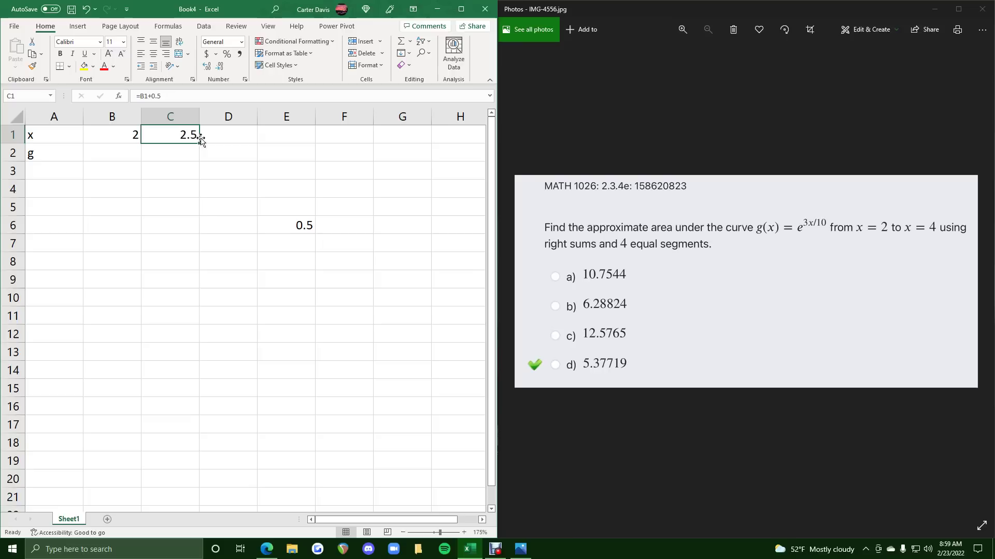
{"action": "left_click_drag", "start_coordinate": [201, 140], "coordinate": [355, 135]}
Enter =EXP(3*B1/10) in B2, giving g(2) ≈ 1.82212.
{"action": "left_click", "coordinate": [345, 156]}
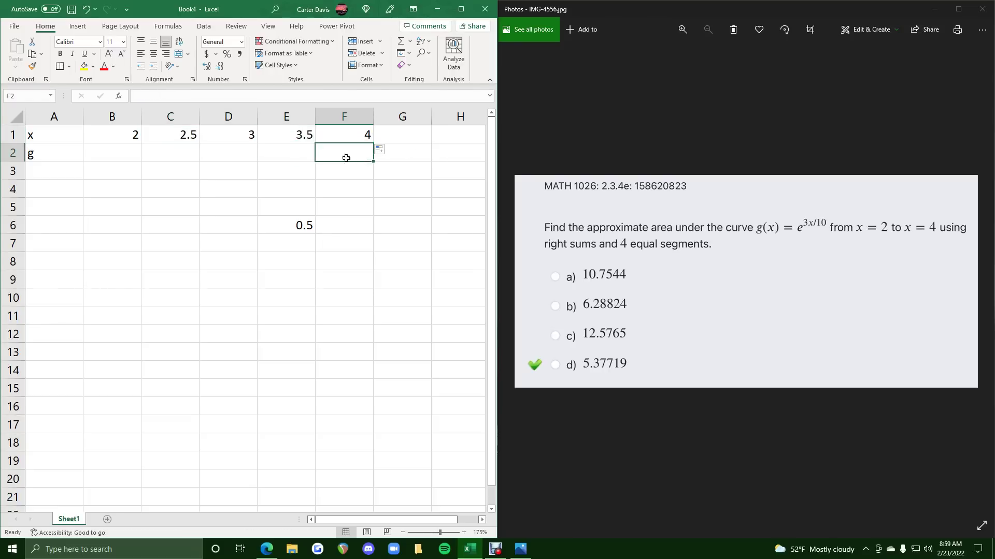
{"action": "left_click", "coordinate": [123, 147]}
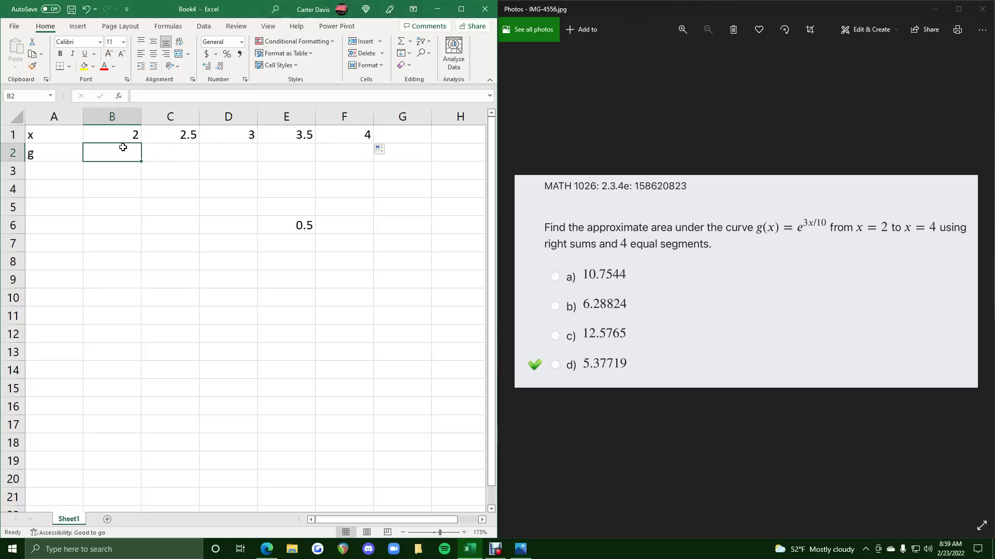
{"action": "type", "text": "="}
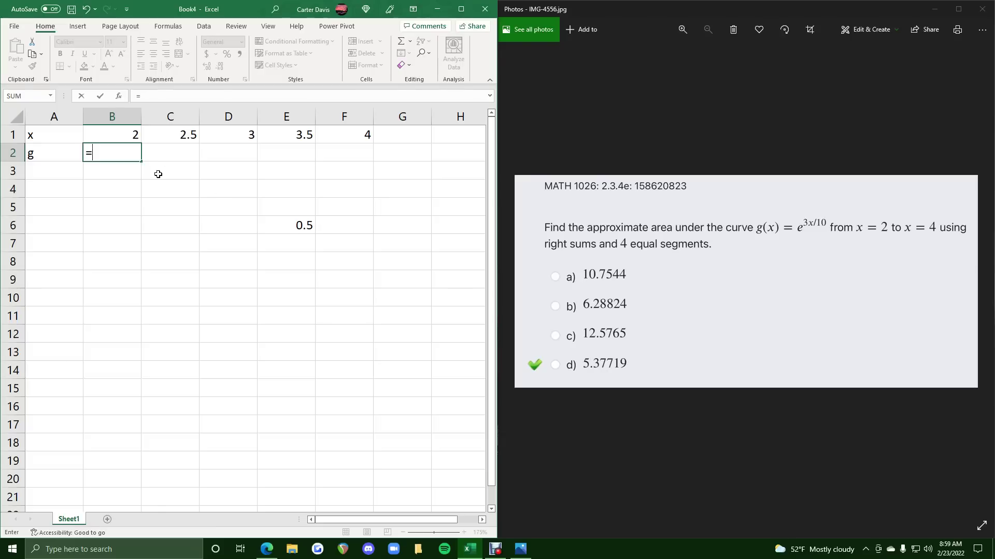
{"action": "type", "text": "EXP("}
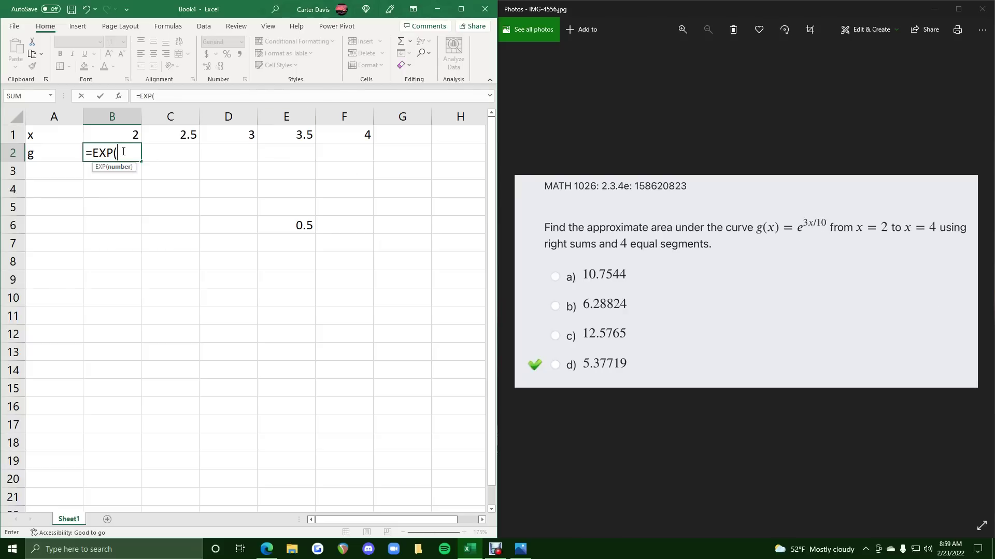
{"action": "type", "text": "3*"}
{"action": "left_click", "coordinate": [132, 134]}
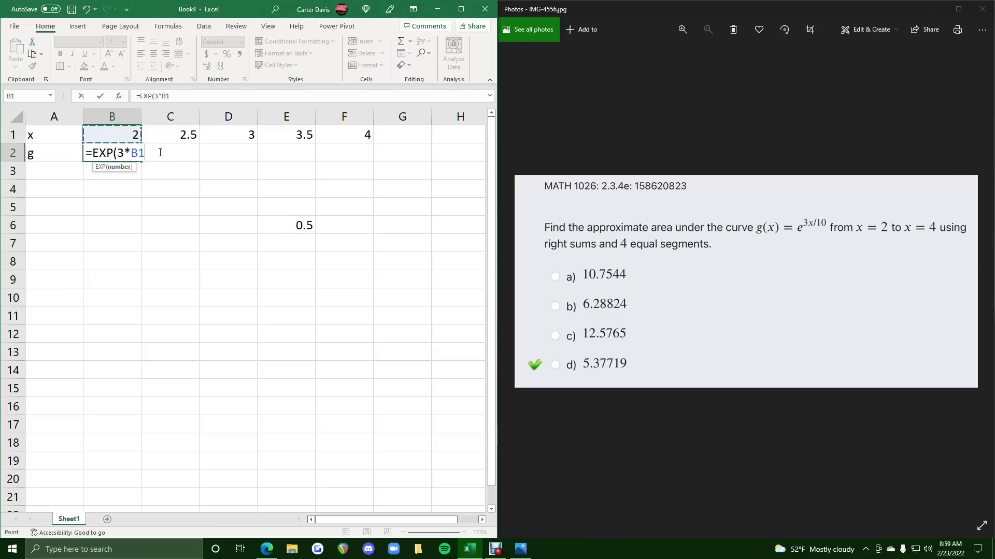
{"action": "type", "text": "/10)"}
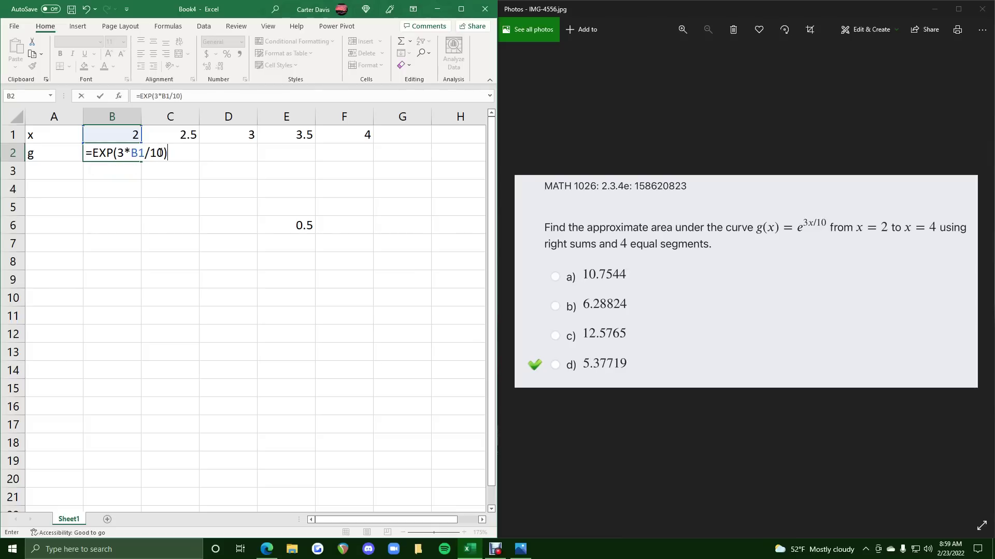
{"action": "key", "text": "Return"}
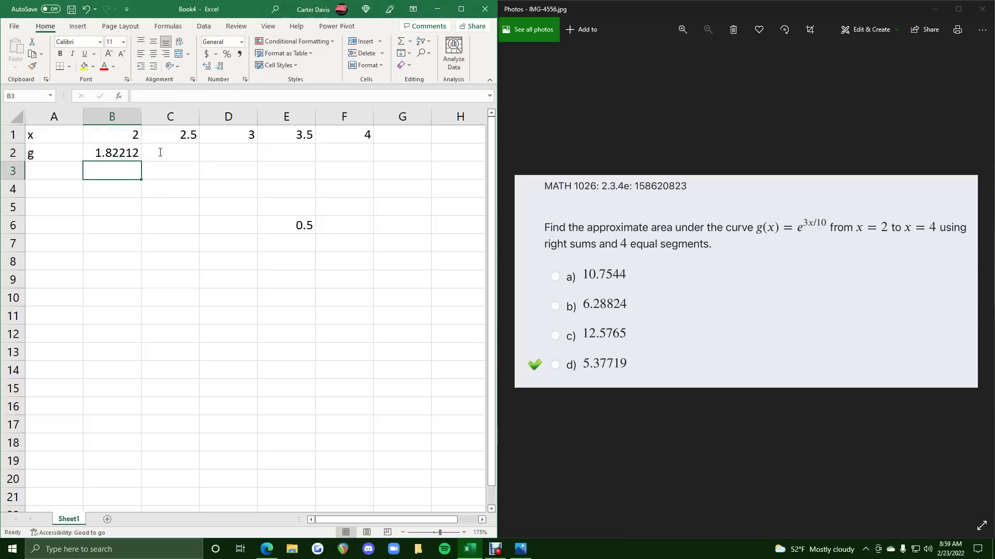
{"action": "left_click", "coordinate": [124, 154]}
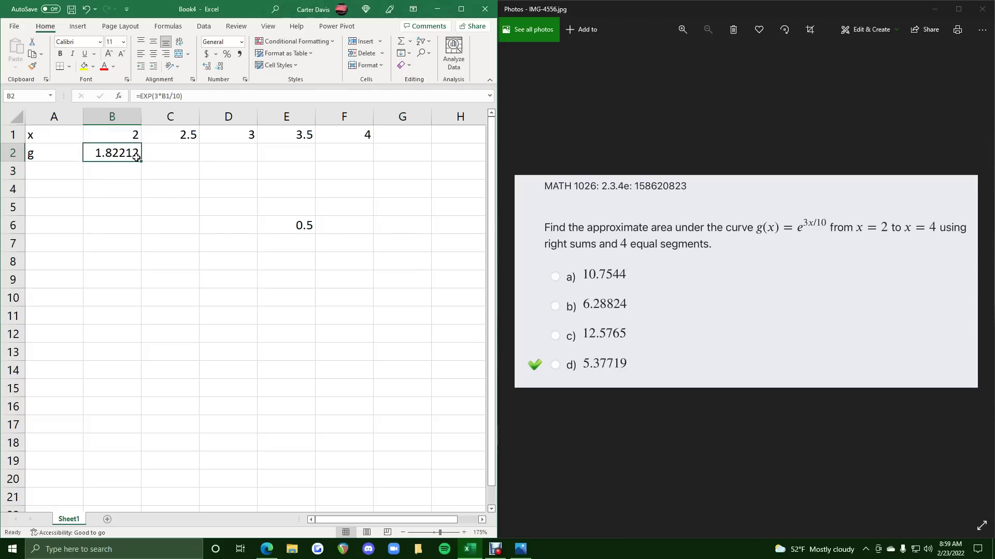
{"action": "left_click_drag", "start_coordinate": [141, 162], "coordinate": [369, 162]}
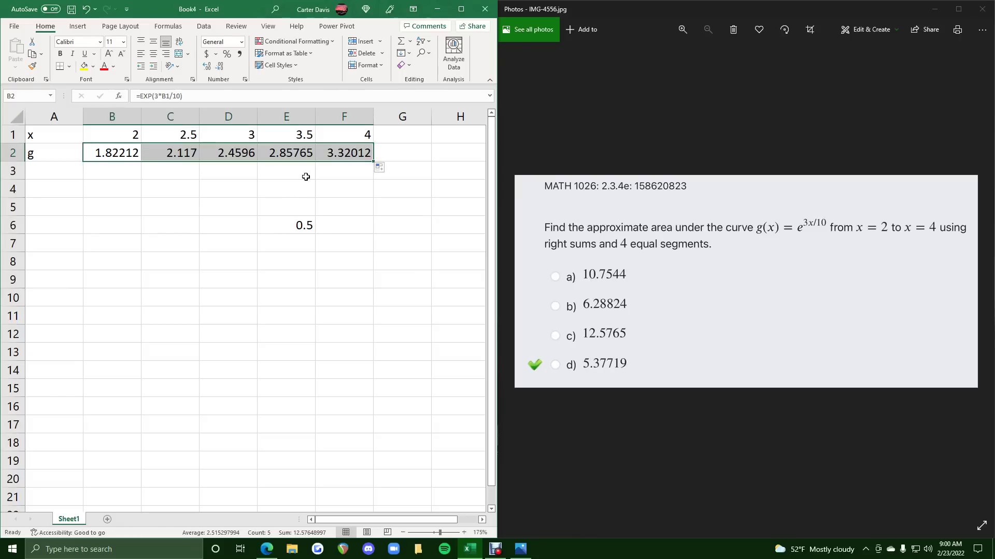
{"action": "left_click", "coordinate": [306, 182]}
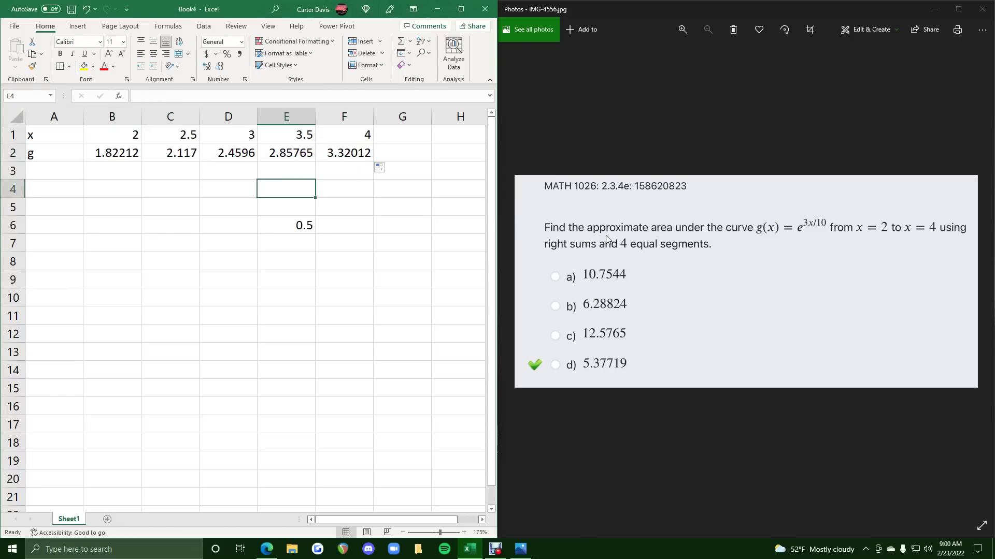
{"action": "left_click", "coordinate": [181, 154]}
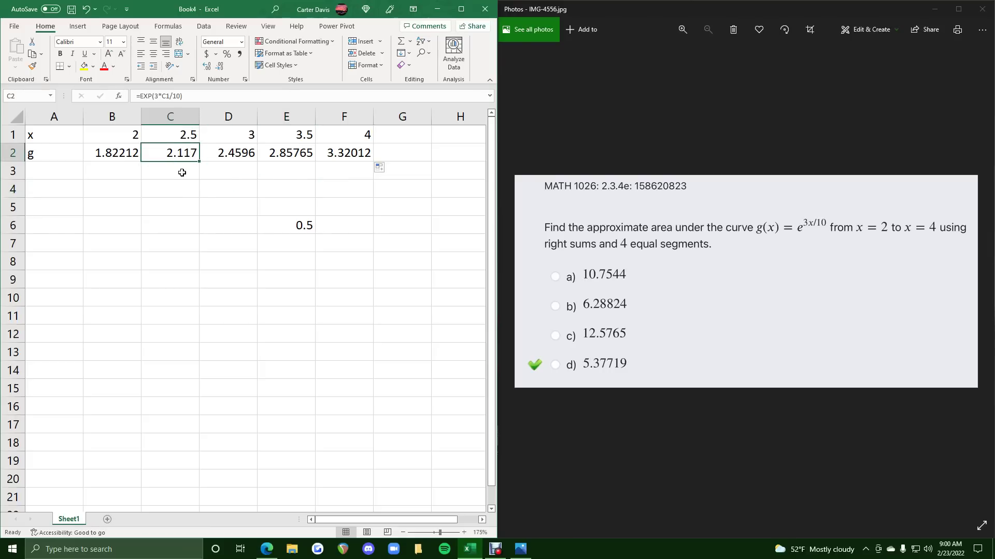
{"action": "left_click", "coordinate": [179, 172]}
{"action": "left_click", "coordinate": [175, 154]}
{"action": "left_click_drag", "start_coordinate": [176, 154], "coordinate": [366, 152]}
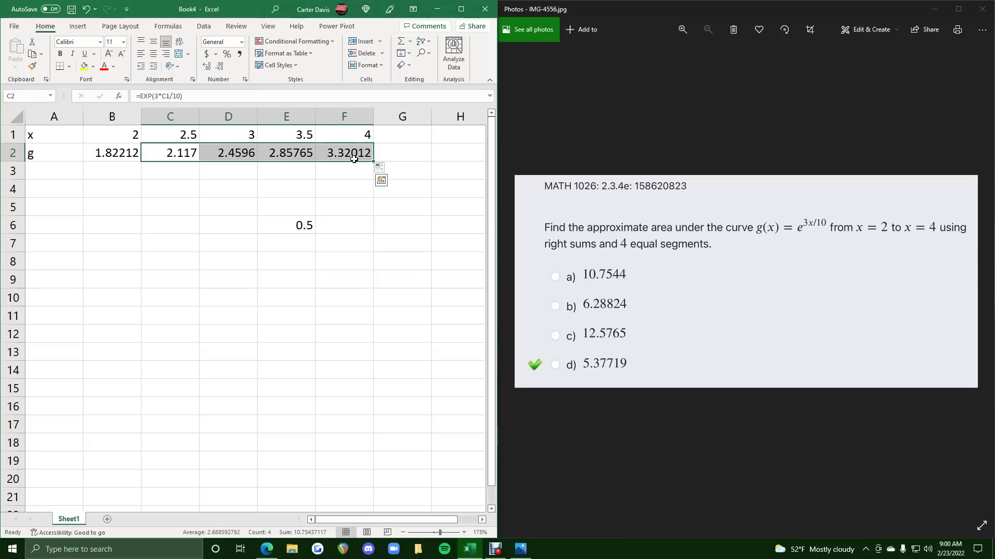
{"action": "left_click", "coordinate": [115, 152]}
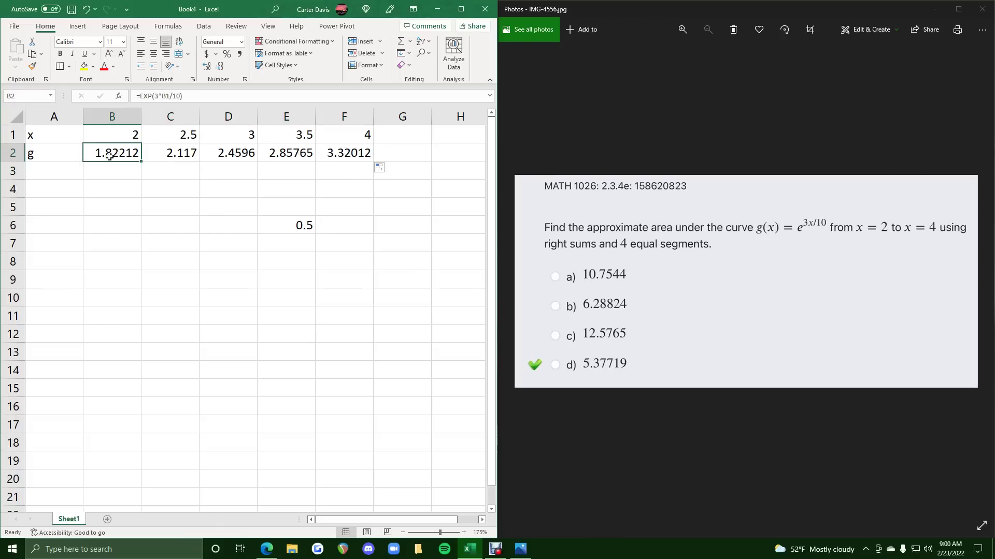
{"action": "left_click", "coordinate": [171, 158]}
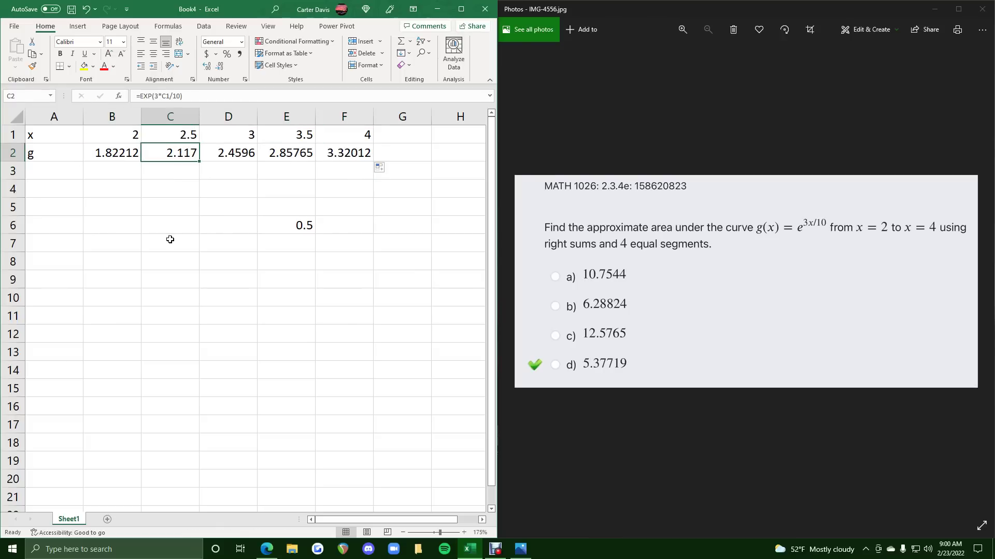
{"action": "left_click", "coordinate": [296, 225]}
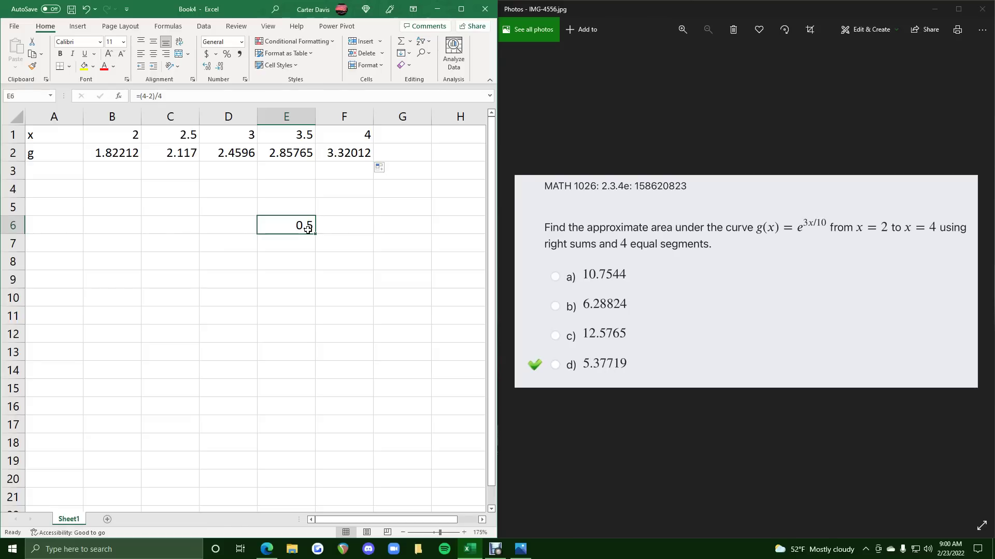
Enter =SUM(C2:F2) in C6 to total the right-endpoint g values as 10.7544.
{"action": "left_click", "coordinate": [160, 226]}
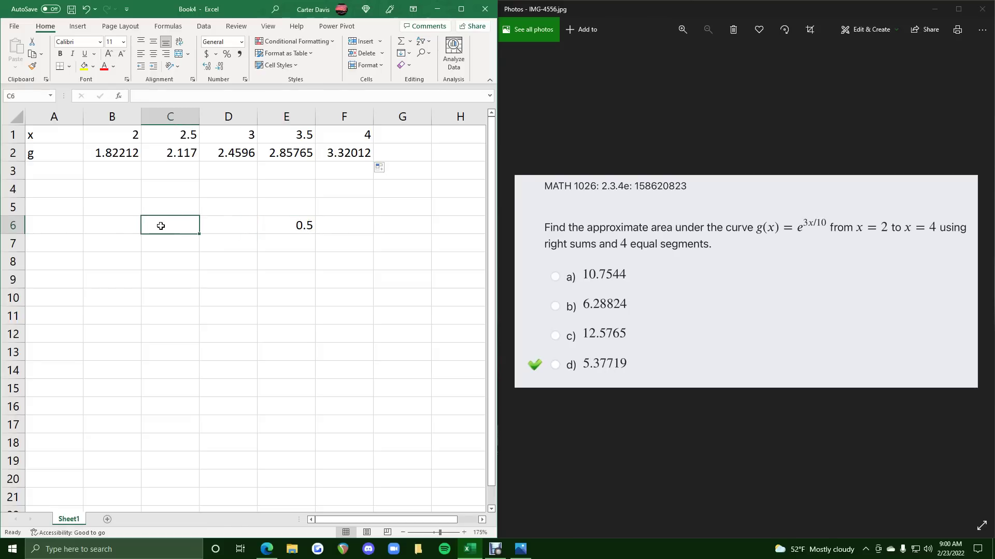
{"action": "type", "text": "="}
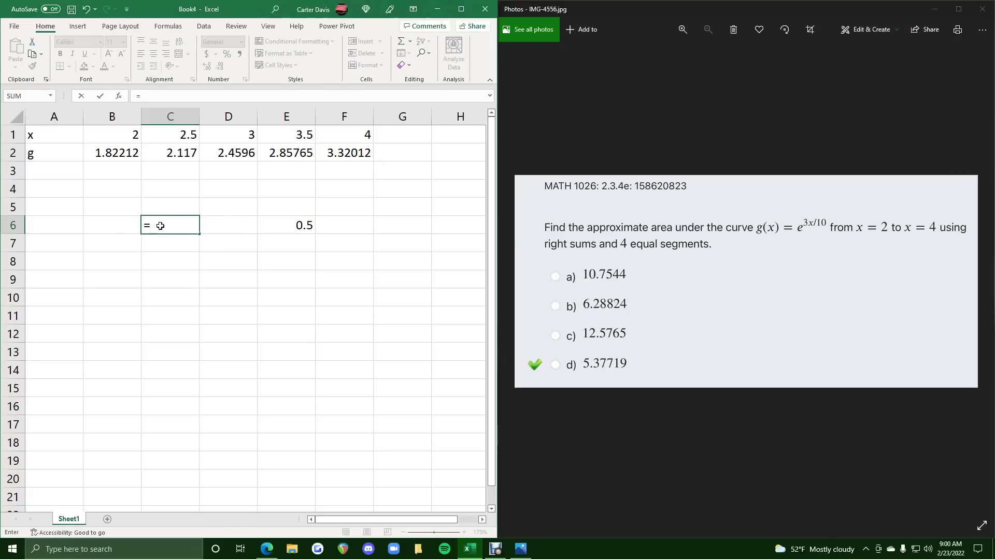
{"action": "type", "text": "SUM("}
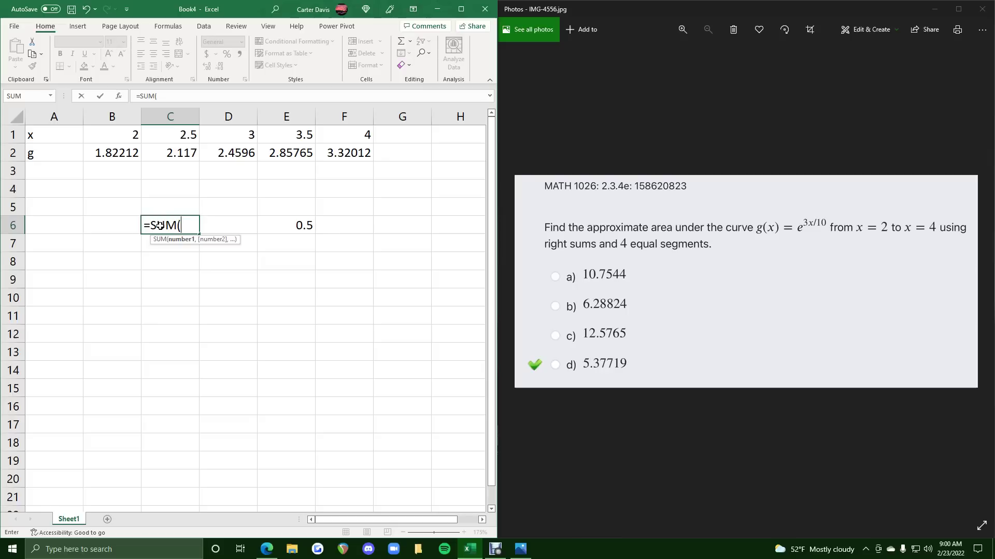
{"action": "left_click_drag", "start_coordinate": [169, 153], "coordinate": [349, 154]}
{"action": "type", "text": ")"}
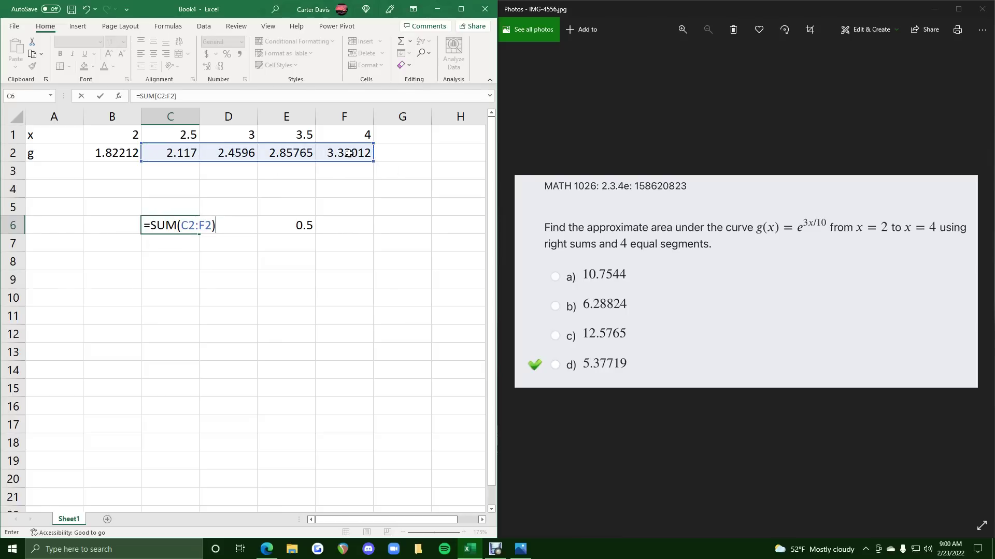
{"action": "key", "text": "Return"}
{"action": "left_click", "coordinate": [172, 228]}
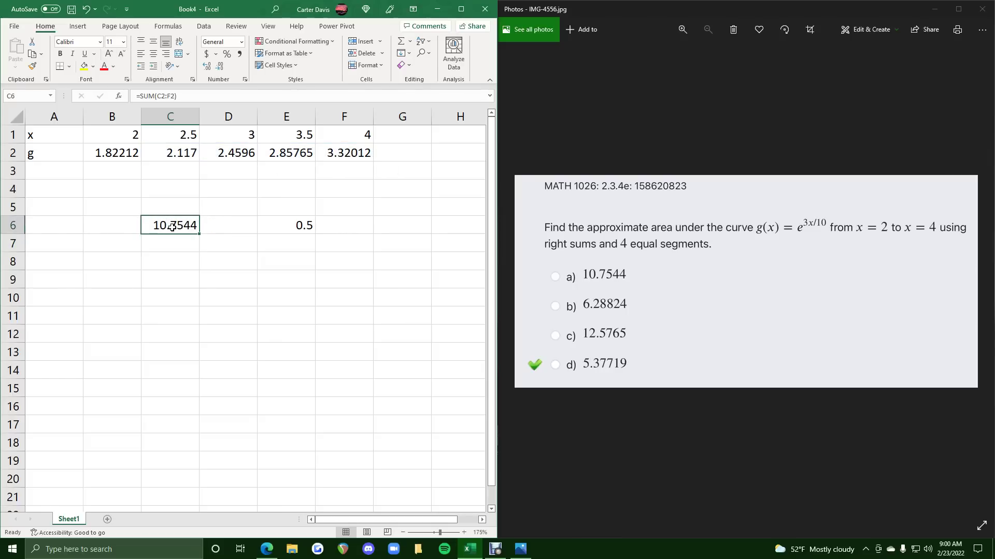
Enter =C6*0.5 in C7, giving the right-sum area 5.37719.
{"action": "left_click", "coordinate": [302, 226]}
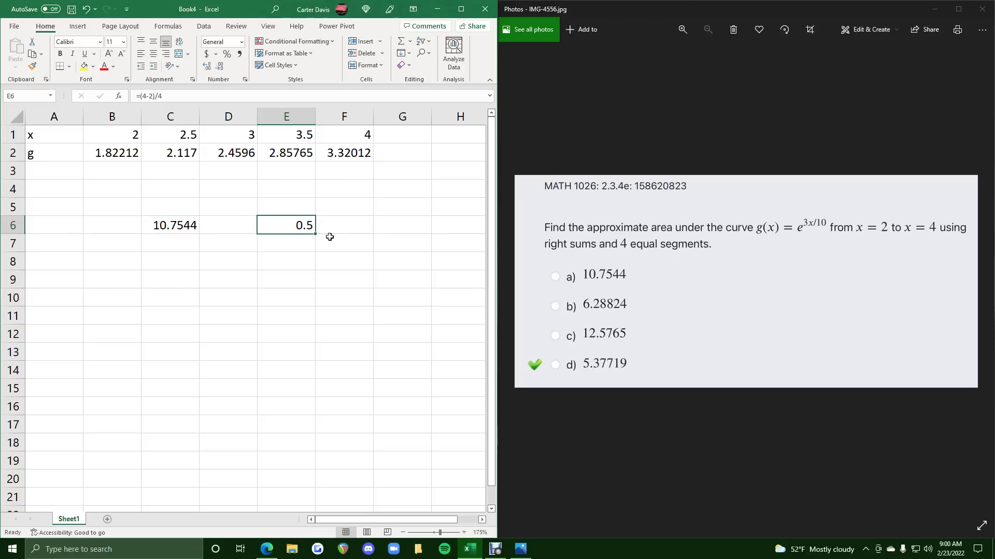
{"action": "left_click", "coordinate": [186, 243]}
{"action": "type", "text": "="}
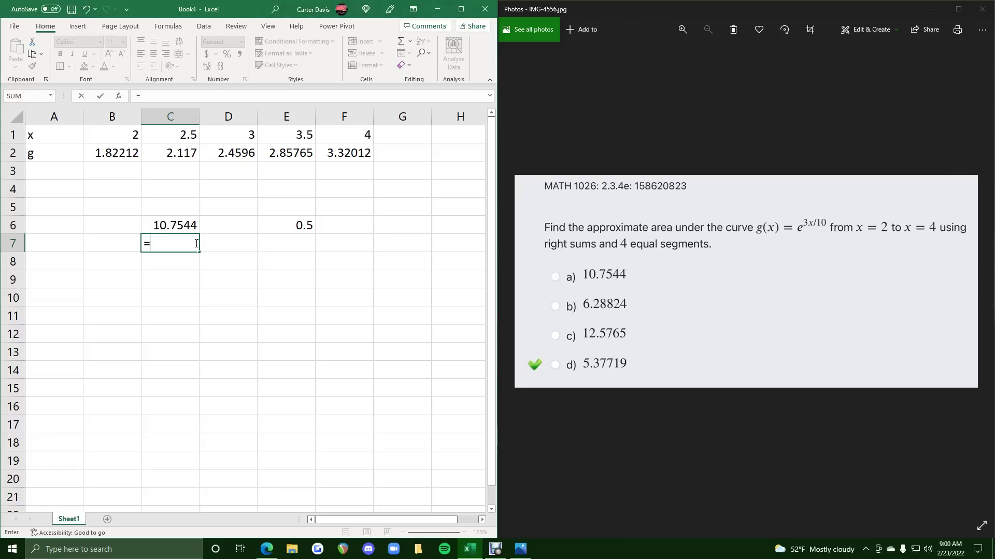
{"action": "left_click", "coordinate": [189, 226]}
{"action": "type", "text": "*"}
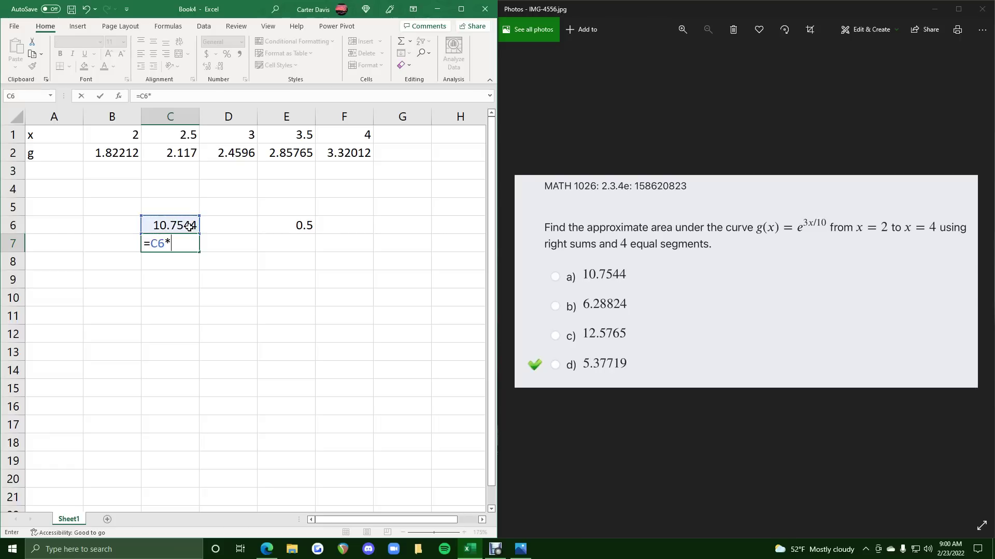
{"action": "type", "text": "0.5"}
{"action": "key", "text": "Return"}
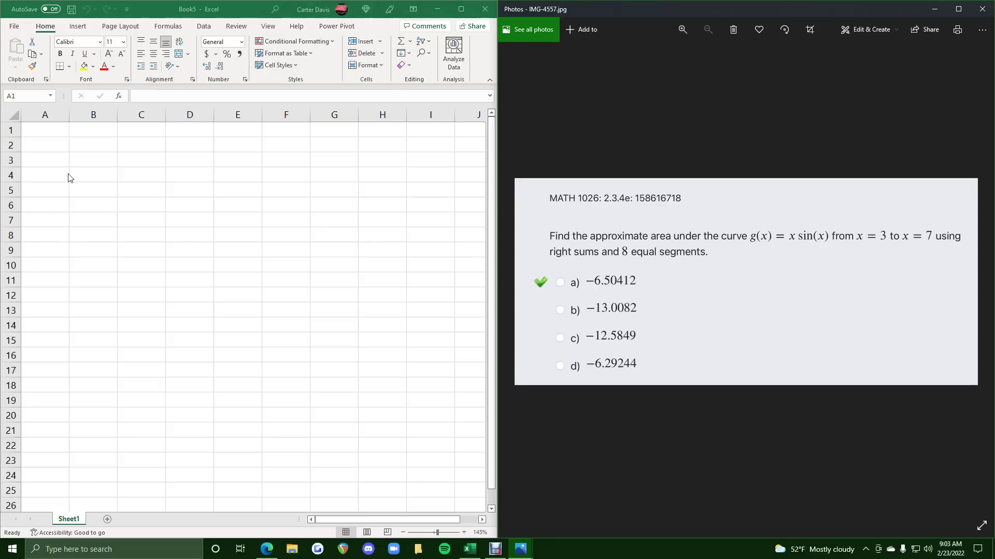
In Book5, label A1 as x and A2 as g, and enter 3 in B1.
{"action": "scroll", "coordinate": [70, 178], "scroll_direction": "up", "scroll_amount": 1}
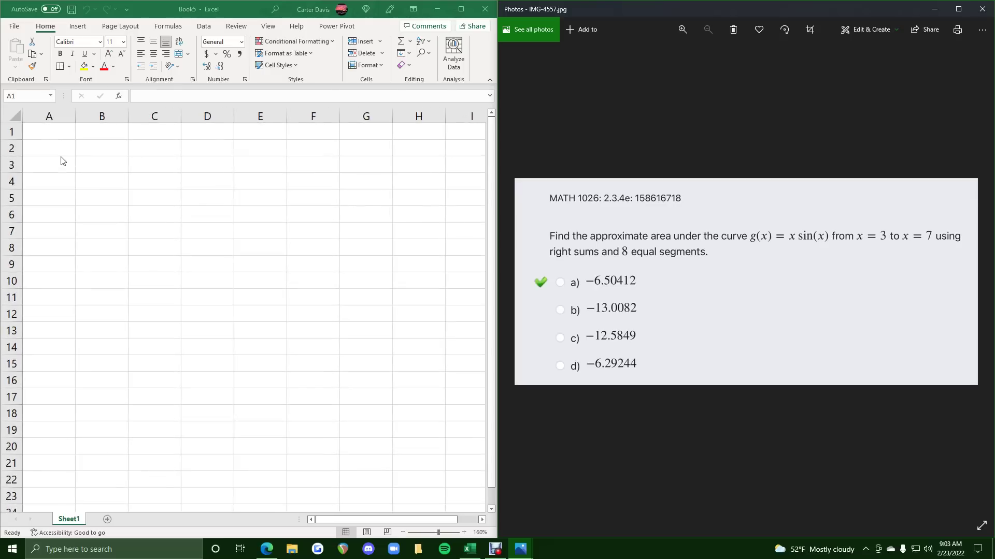
{"action": "left_click", "coordinate": [55, 138]}
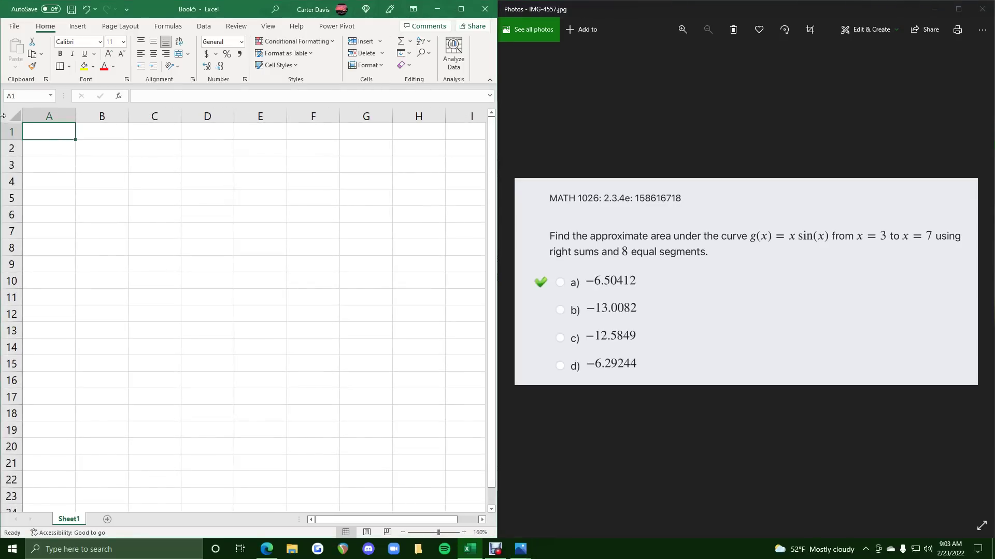
{"action": "type", "text": "x"}
{"action": "key", "text": "Return"}
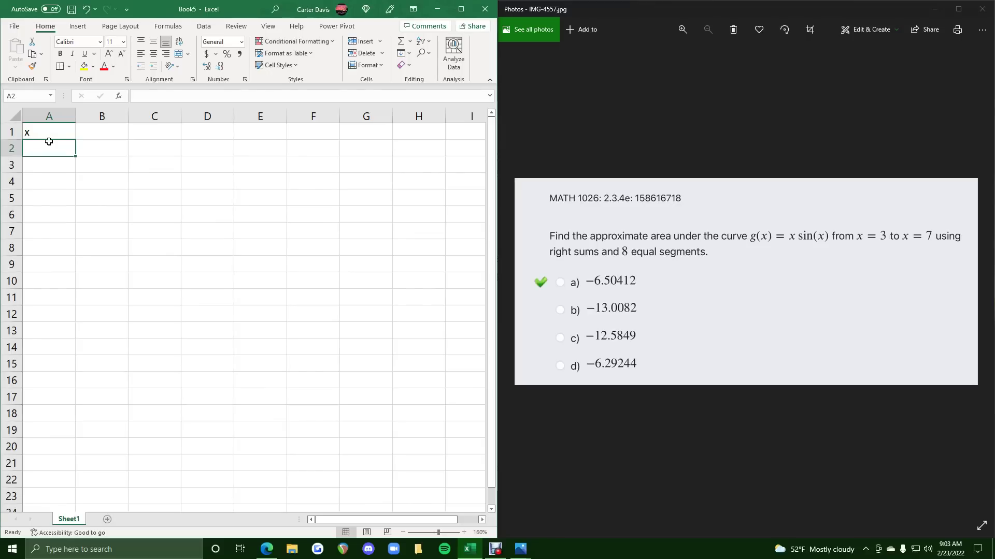
{"action": "type", "text": "g"}
{"action": "key", "text": "Return"}
{"action": "left_click", "coordinate": [90, 135]}
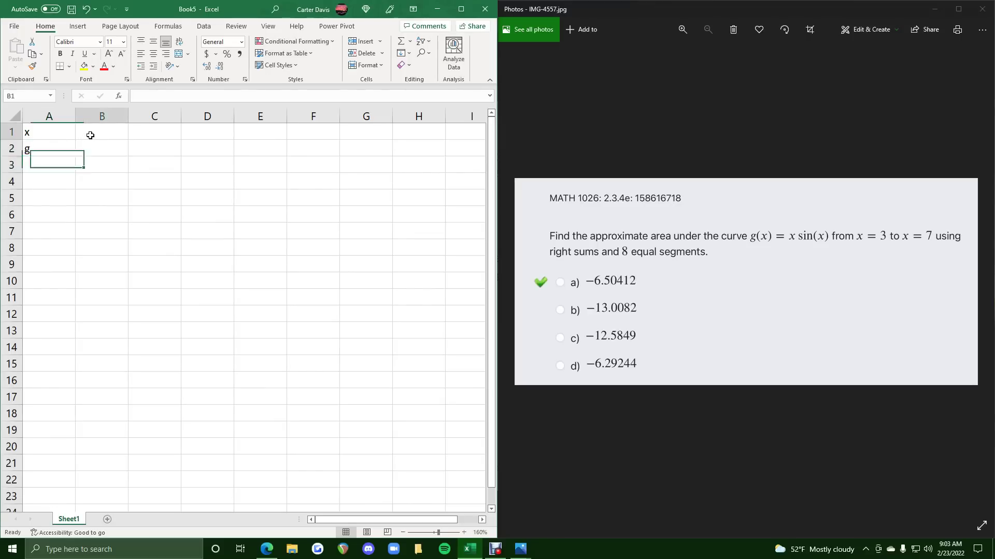
{"action": "type", "text": "3"}
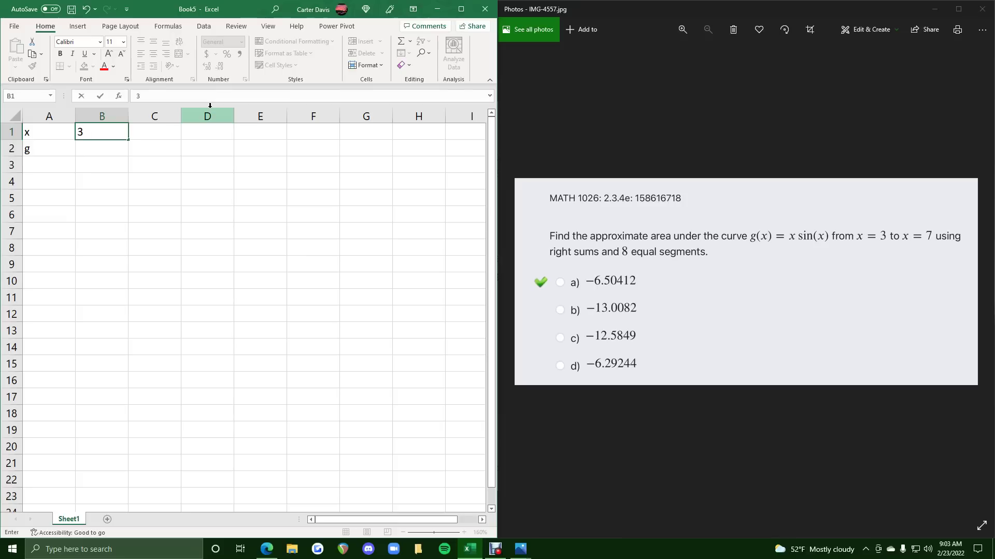
{"action": "key", "text": "Return"}
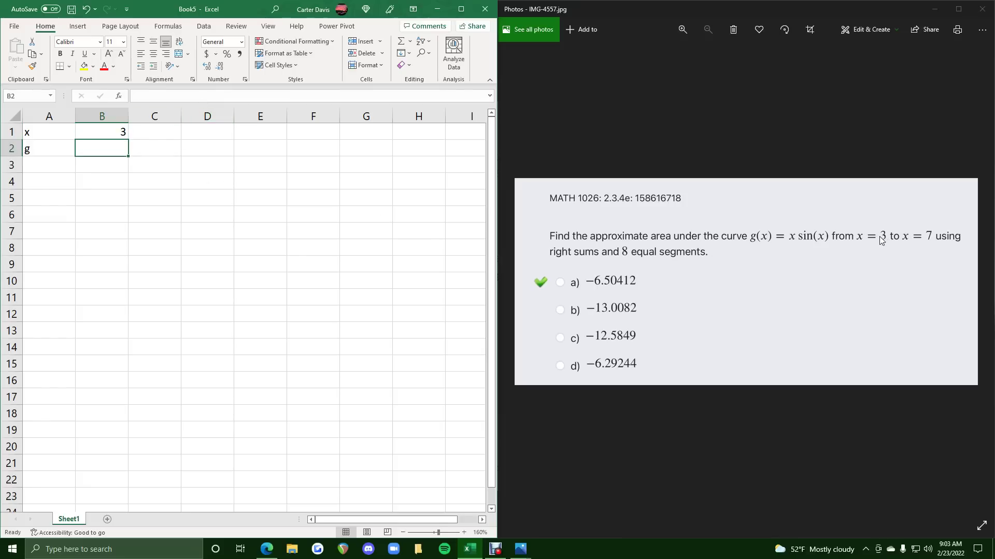
Enter the segment width =(7-3)/8 (0.5) in F5.
{"action": "left_click", "coordinate": [303, 201]}
{"action": "type", "text": "="}
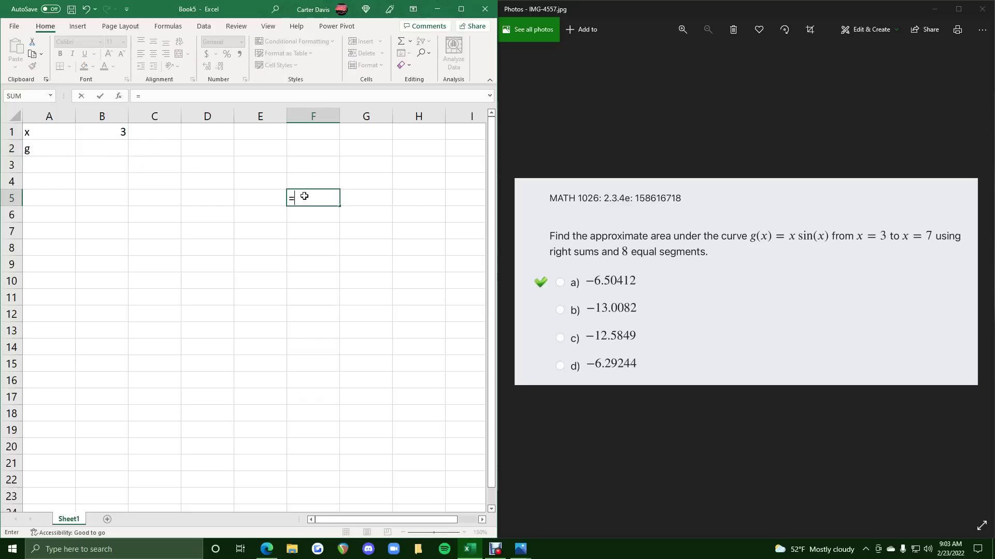
{"action": "type", "text": "(7-3)/8"}
{"action": "key", "text": "Return"}
Enter =B1+0.5 in C1 and fill it across to J1, running x from 3 to 7.
{"action": "left_click", "coordinate": [304, 196]}
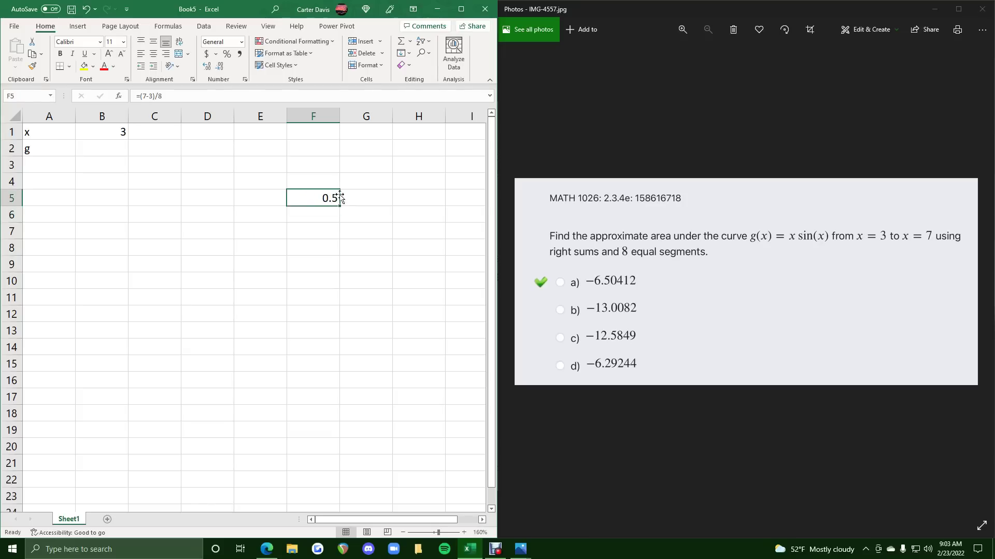
{"action": "left_click", "coordinate": [147, 136]}
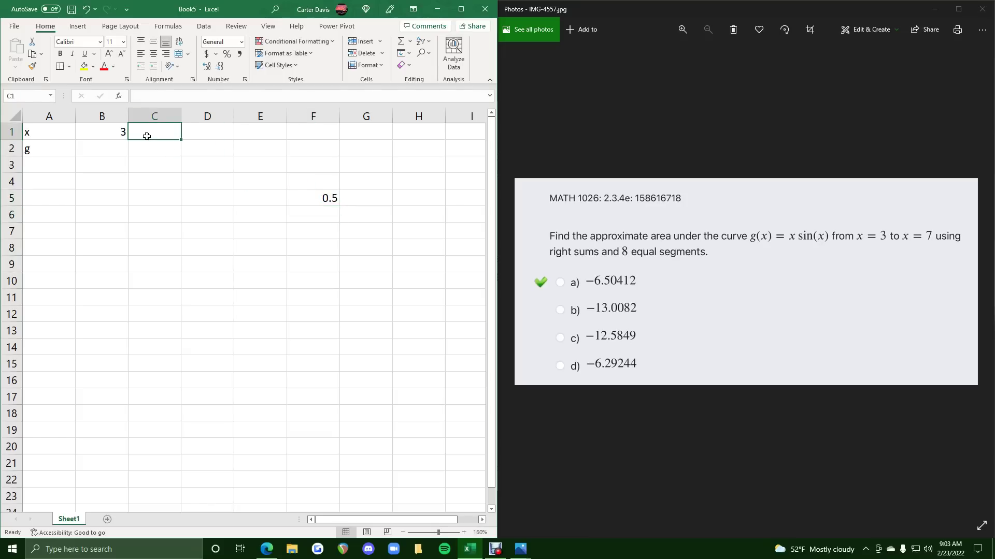
{"action": "type", "text": "="}
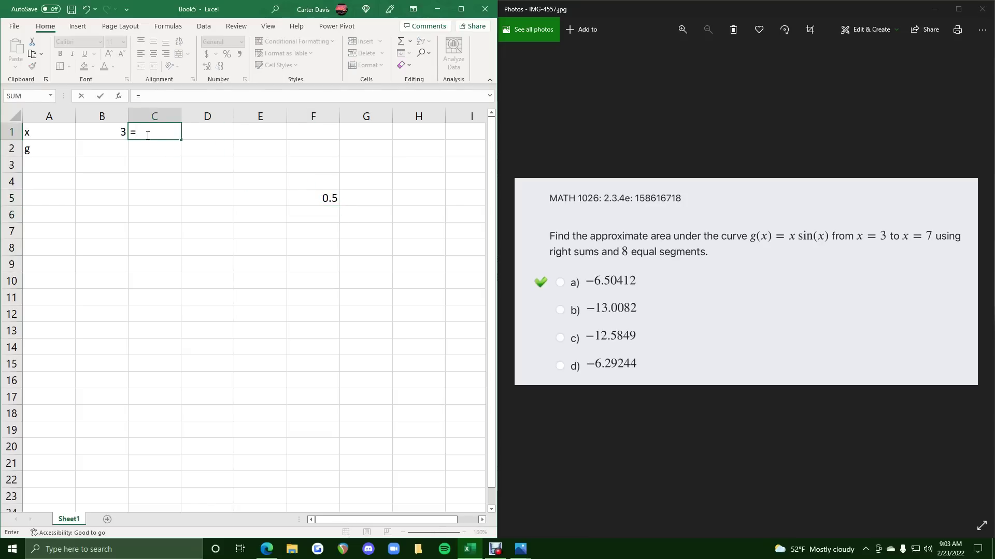
{"action": "left_click", "coordinate": [124, 136]}
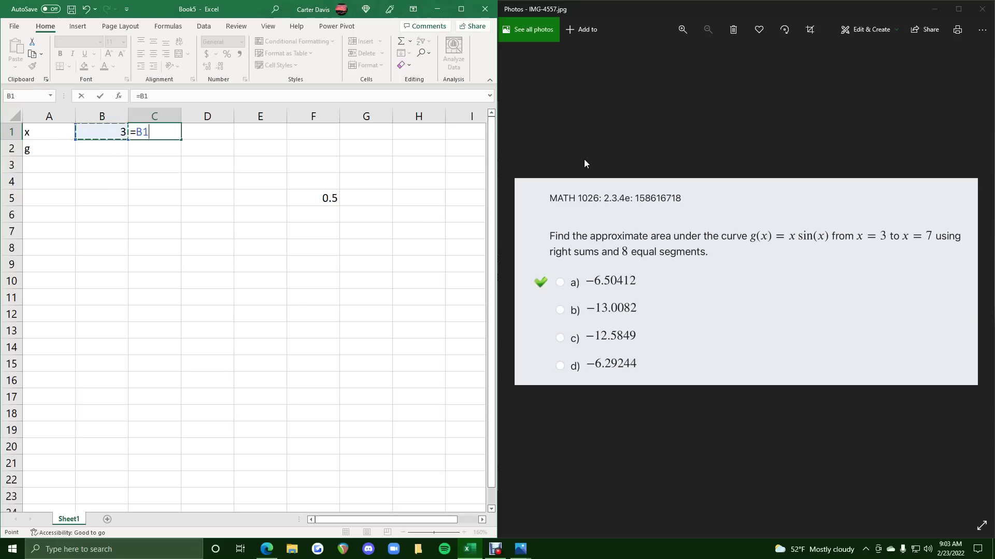
{"action": "type", "text": "+0.5"}
{"action": "key", "text": "Return"}
{"action": "left_click", "coordinate": [150, 130]}
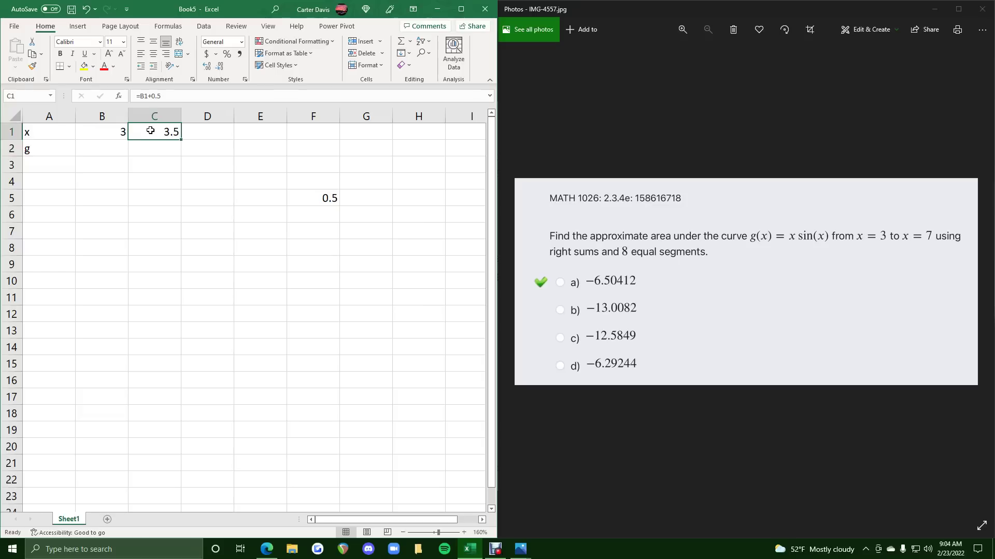
{"action": "left_click_drag", "start_coordinate": [183, 140], "coordinate": [384, 138]}
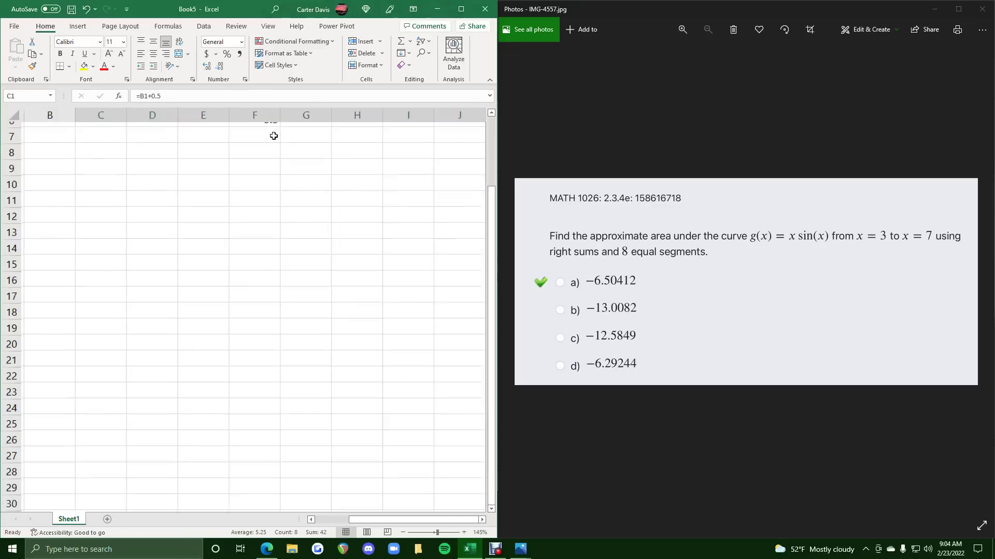
Enter =B1*SIN(B1) in B2 and fill it across to J2, giving 0.42336 to 4.59891.
{"action": "scroll", "coordinate": [274, 135], "scroll_direction": "up", "scroll_amount": 2}
{"action": "scroll", "coordinate": [255, 154], "scroll_direction": "down", "scroll_amount": 1, "text": "ctrl"}
{"action": "left_click", "coordinate": [84, 143]}
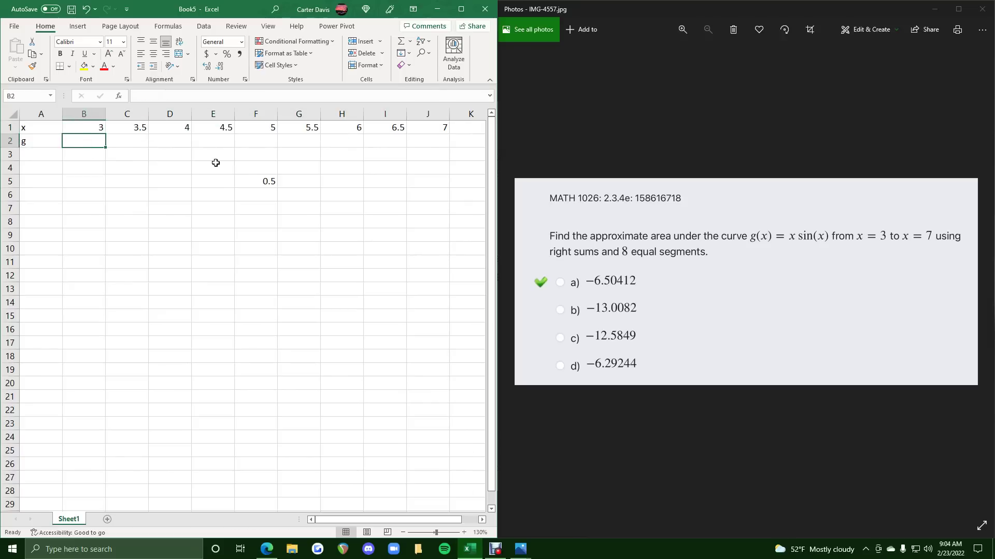
{"action": "type", "text": "="}
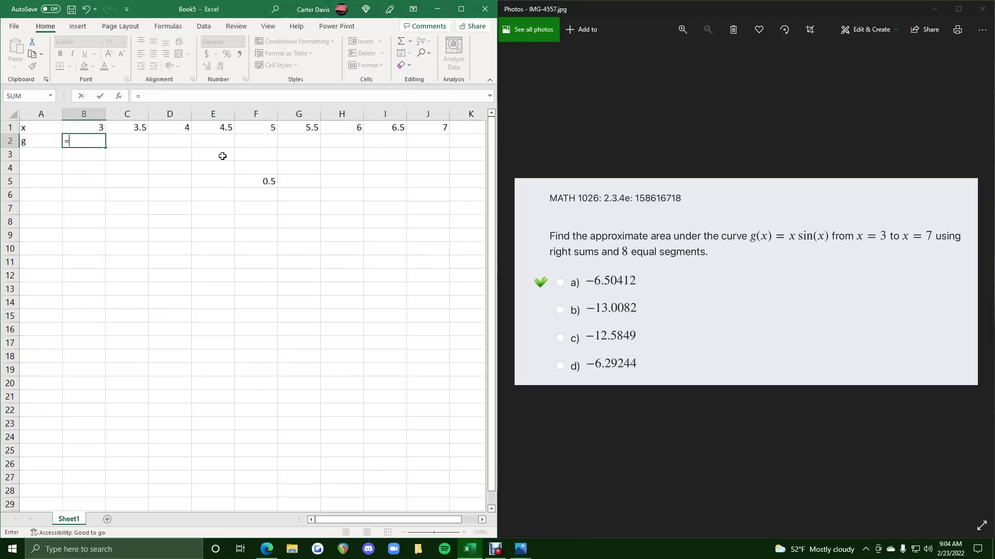
{"action": "left_click", "coordinate": [88, 129]}
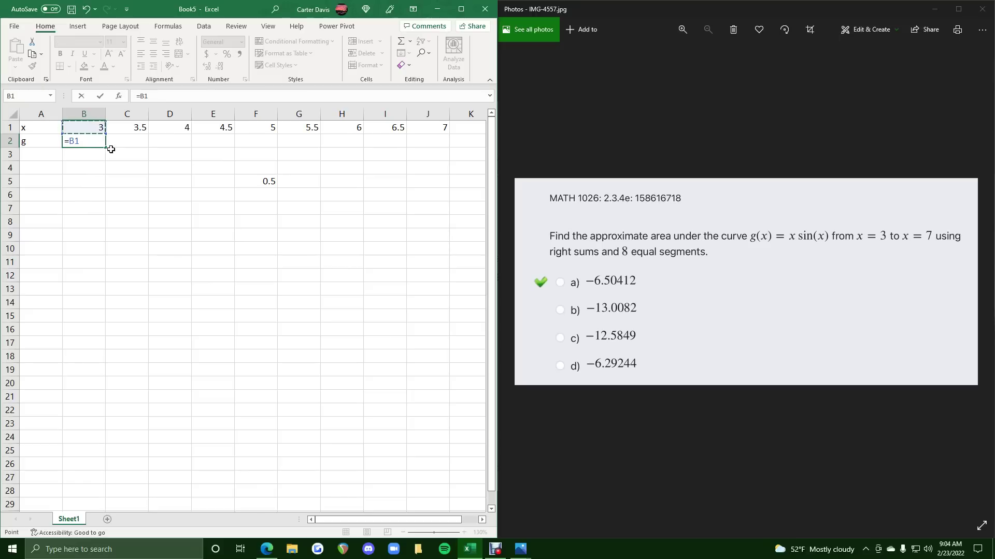
{"action": "type", "text": "*SIN("}
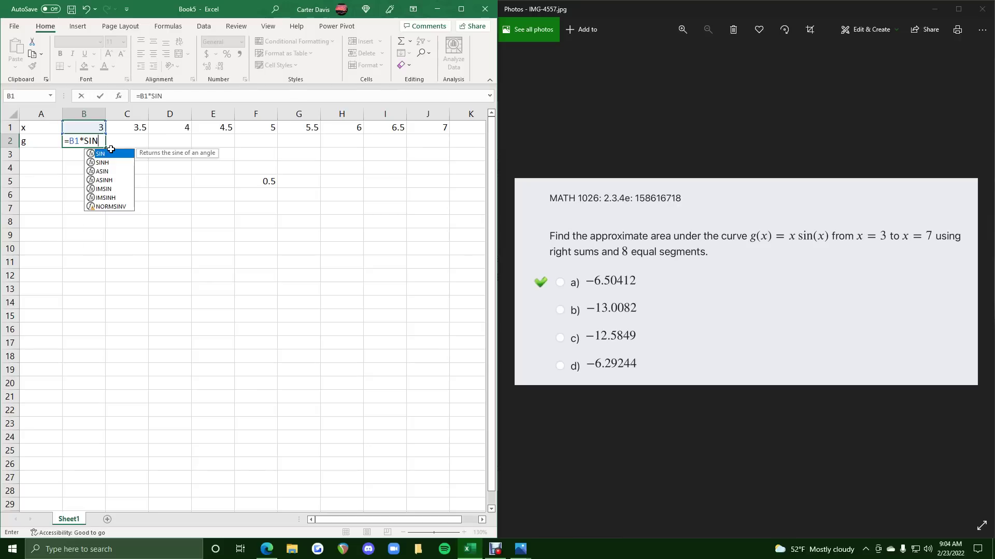
{"action": "left_click", "coordinate": [93, 129]}
{"action": "type", "text": ")"}
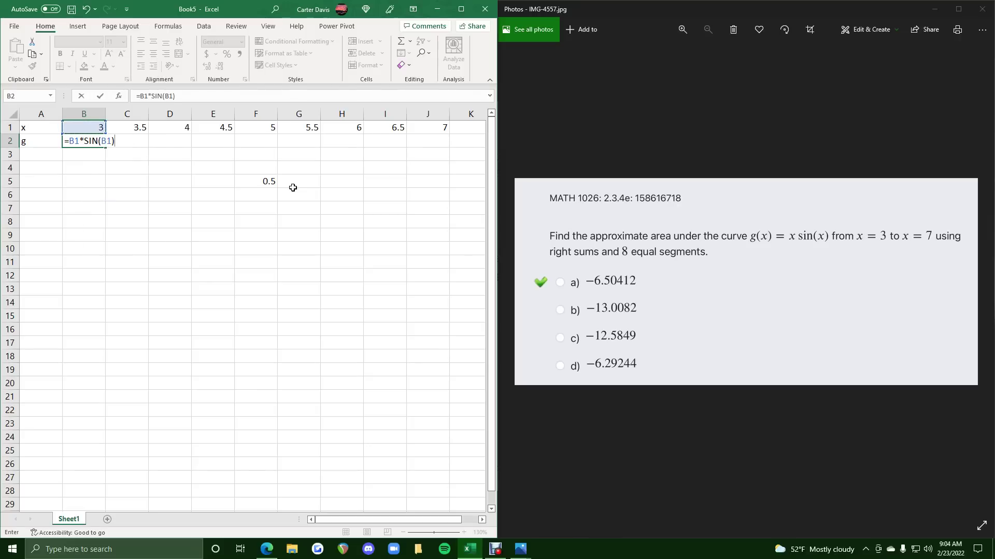
{"action": "key", "text": "Return"}
{"action": "left_click", "coordinate": [85, 139]}
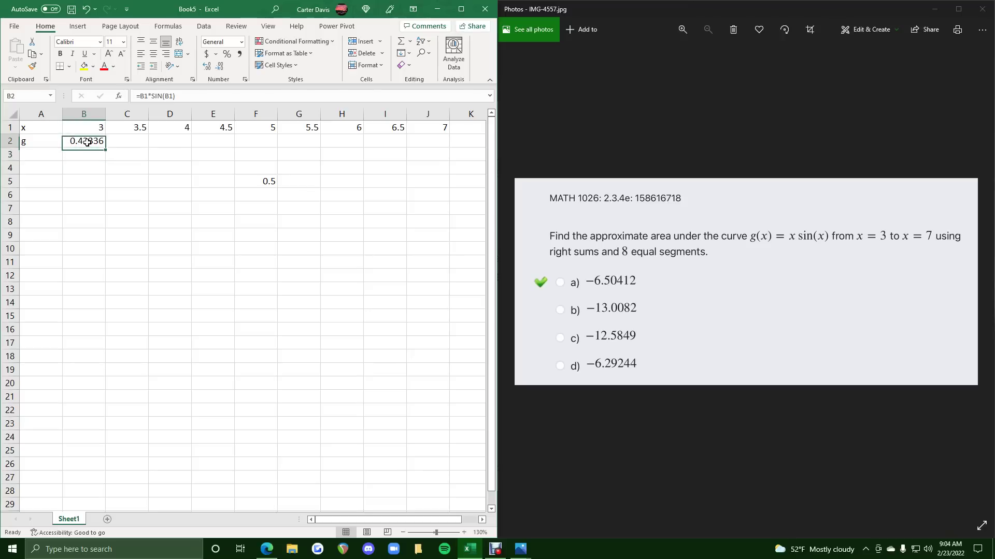
{"action": "left_click_drag", "start_coordinate": [105, 149], "coordinate": [449, 148]}
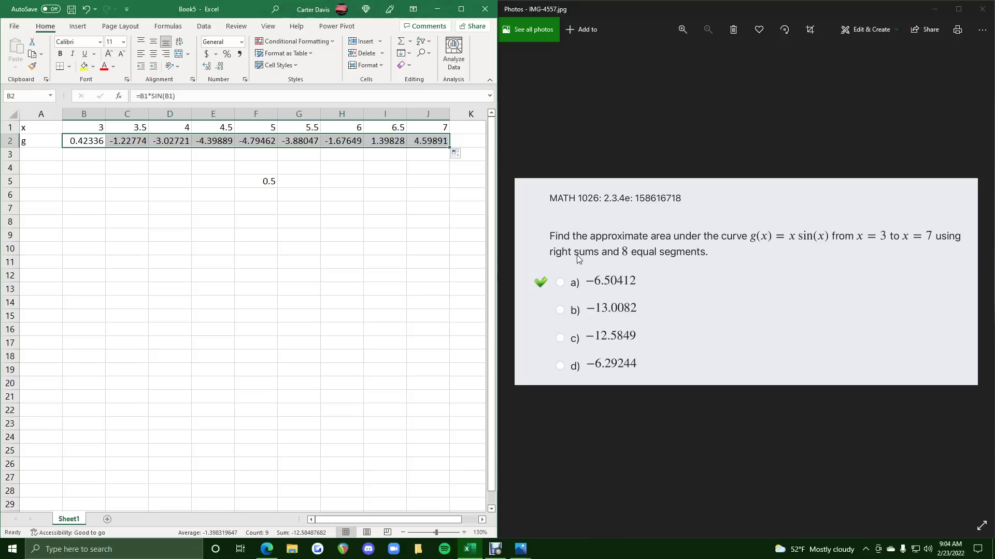
Enter =SUM(C2:J2) in C6, totalling the right-endpoint g values as -13.0082.
{"action": "left_click", "coordinate": [176, 197]}
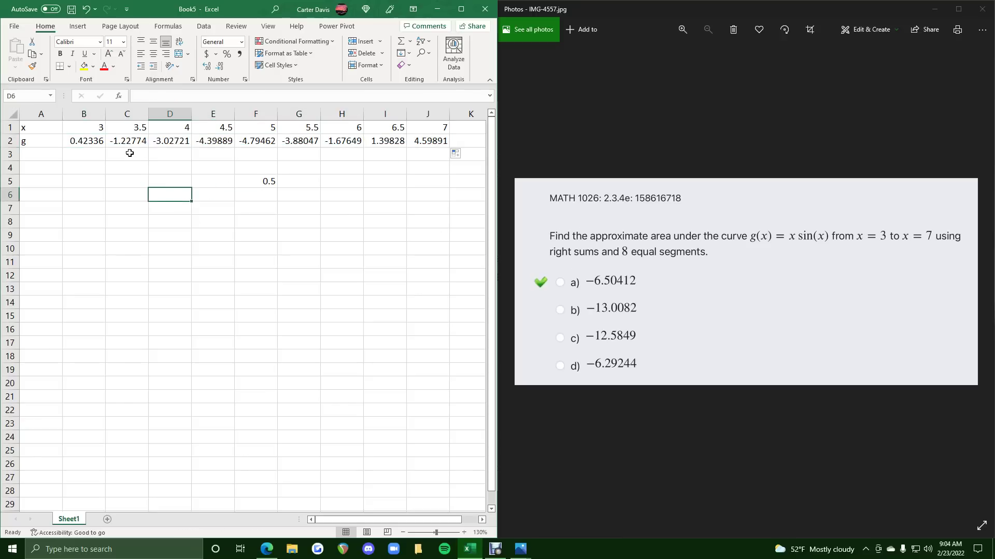
{"action": "left_click_drag", "start_coordinate": [129, 143], "coordinate": [436, 143]}
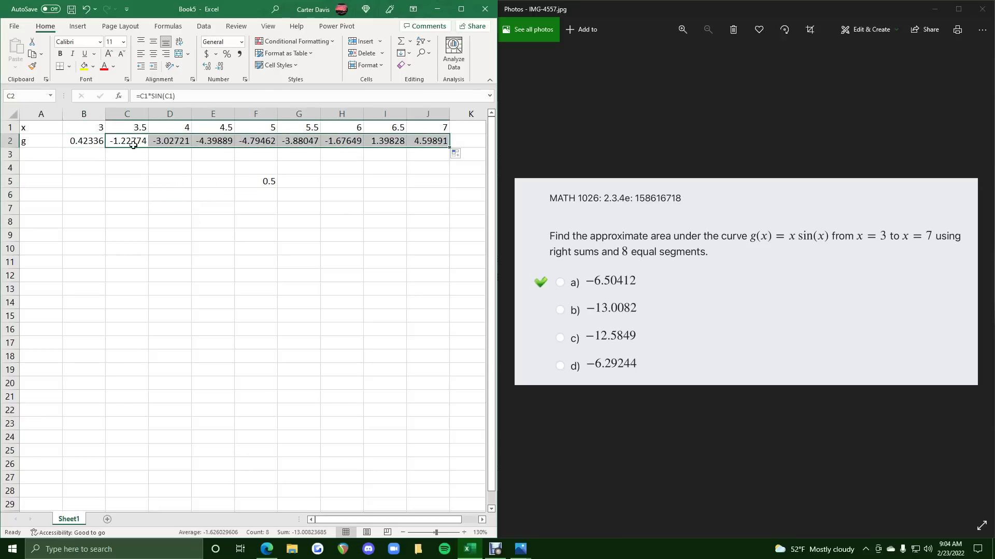
{"action": "left_click", "coordinate": [86, 142]}
{"action": "left_click", "coordinate": [119, 143]}
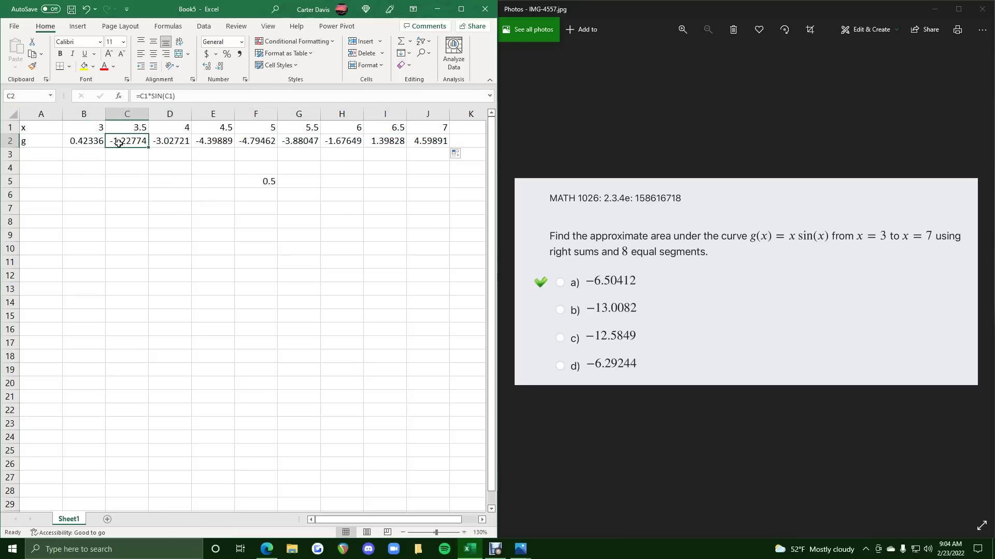
{"action": "left_click", "coordinate": [133, 199]}
{"action": "type", "text": "="}
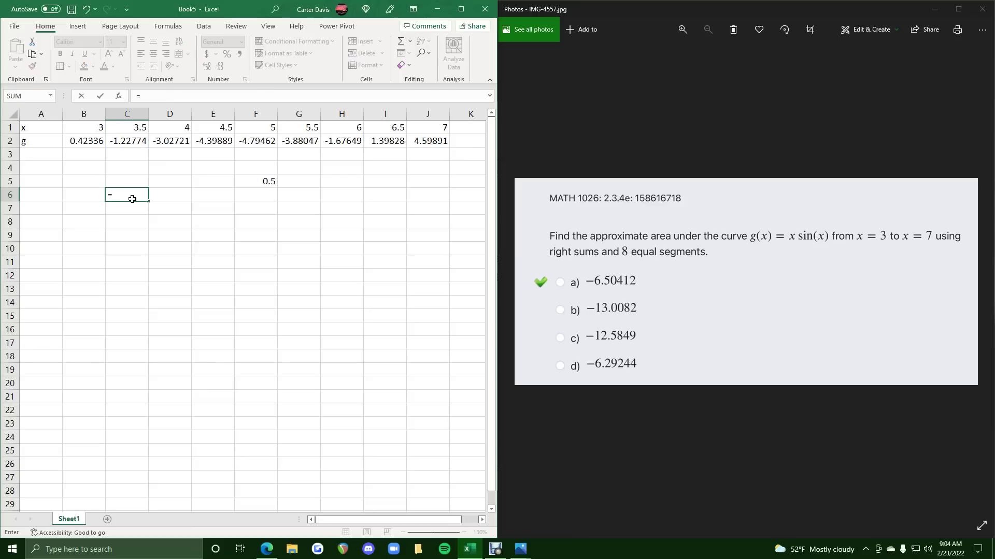
{"action": "type", "text": "SUM("}
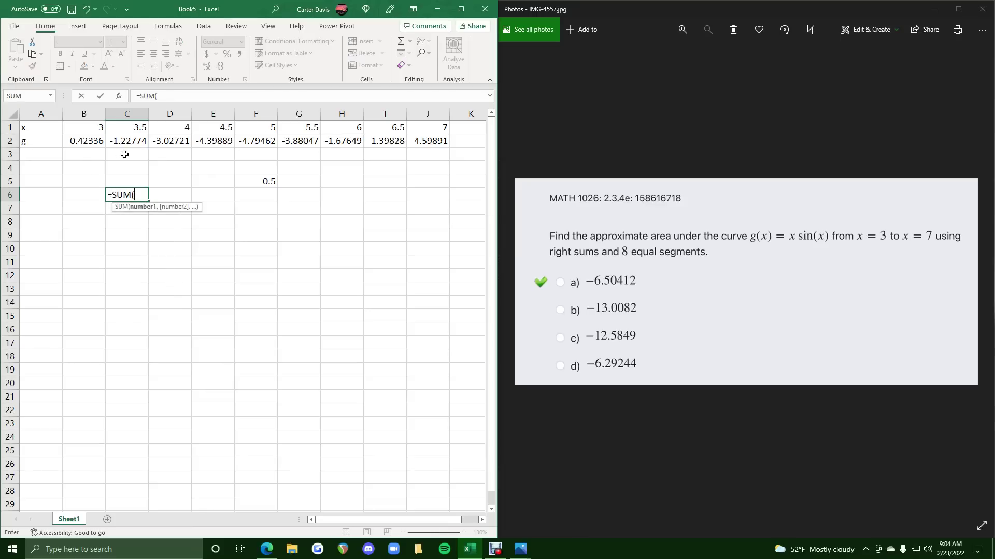
{"action": "left_click_drag", "start_coordinate": [130, 140], "coordinate": [429, 142]}
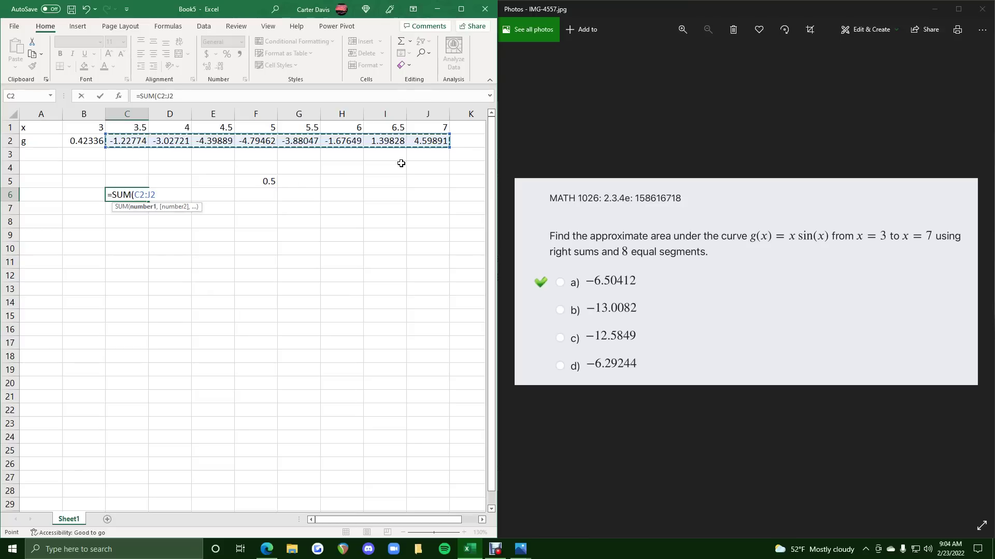
{"action": "type", "text": ")"}
{"action": "key", "text": "Return"}
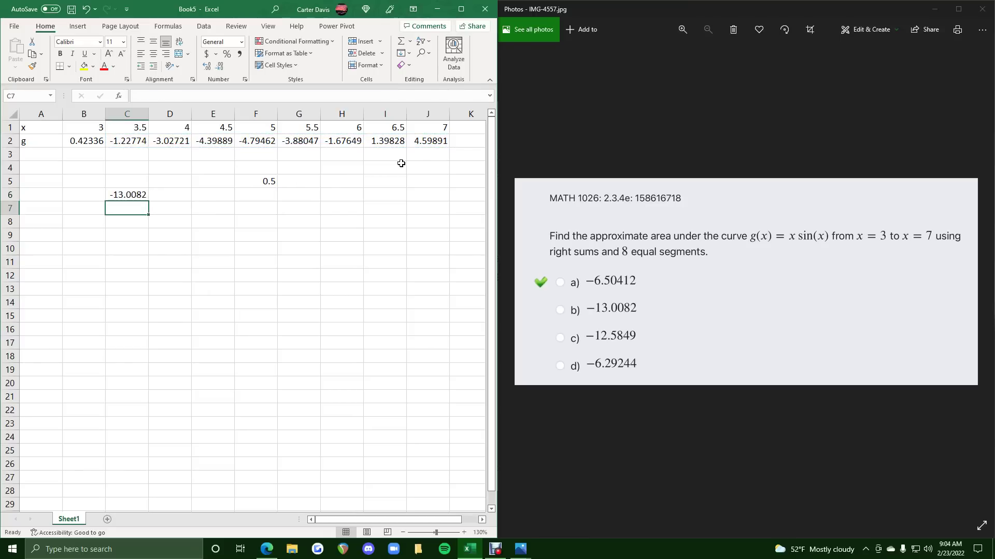
Enter =C6*0.5 in D6, giving the right-sum area -6.50412.
{"action": "left_click", "coordinate": [126, 197]}
{"action": "left_click", "coordinate": [262, 181]}
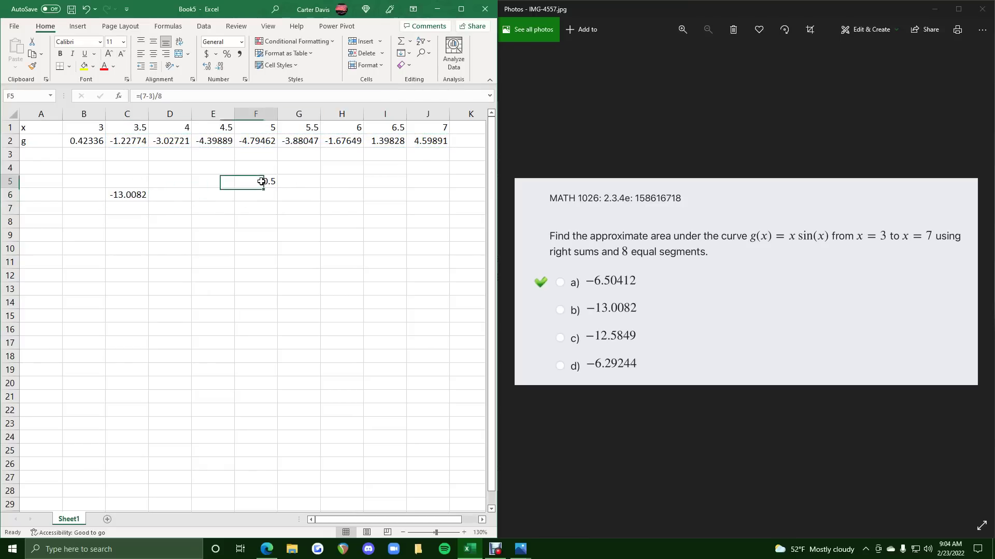
{"action": "left_click", "coordinate": [169, 198]}
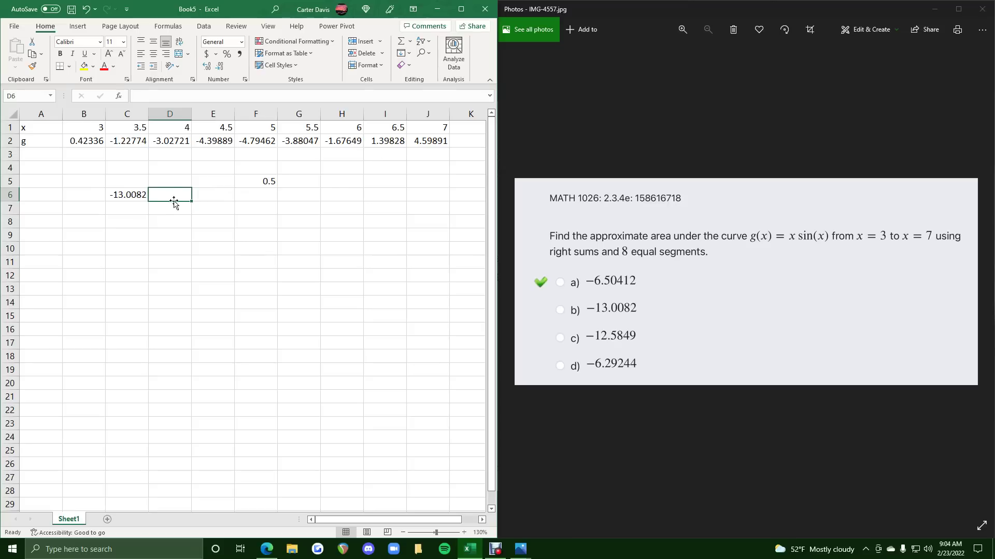
{"action": "type", "text": "="}
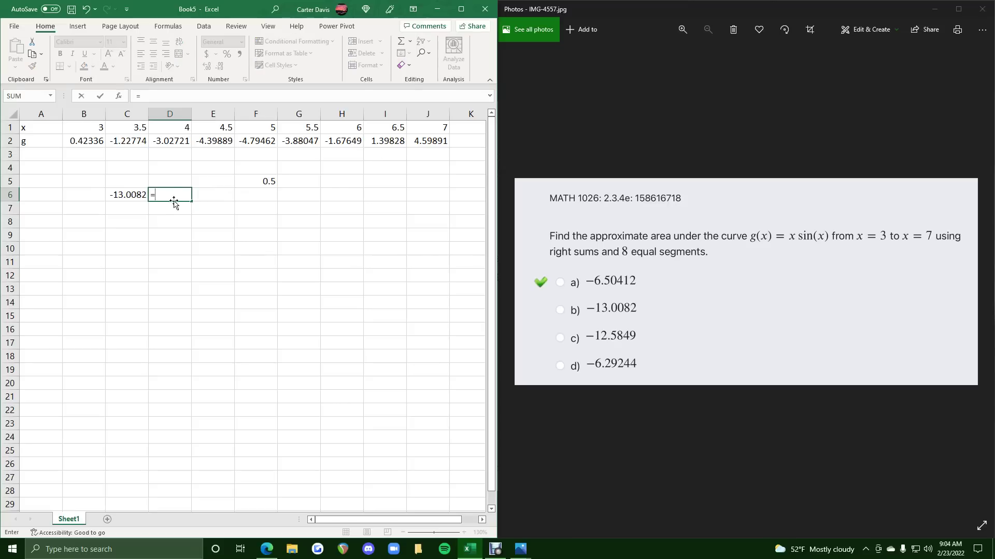
{"action": "left_click", "coordinate": [134, 195]}
{"action": "type", "text": "*"}
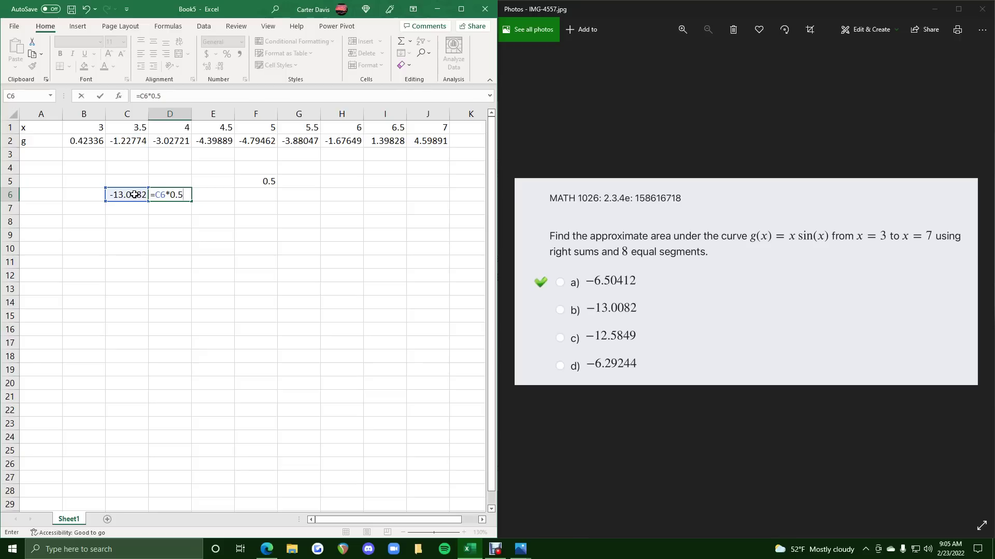
{"action": "key", "text": "Return"}
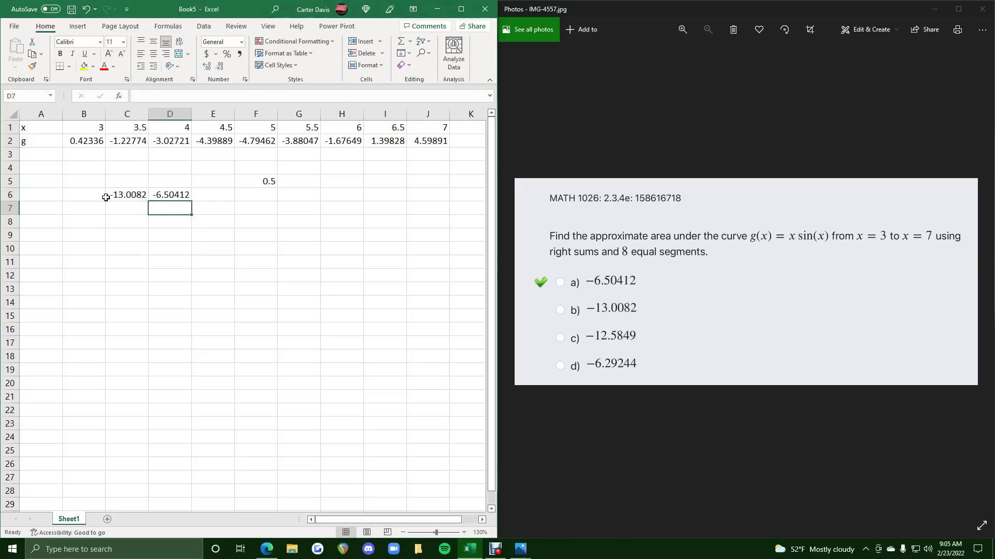